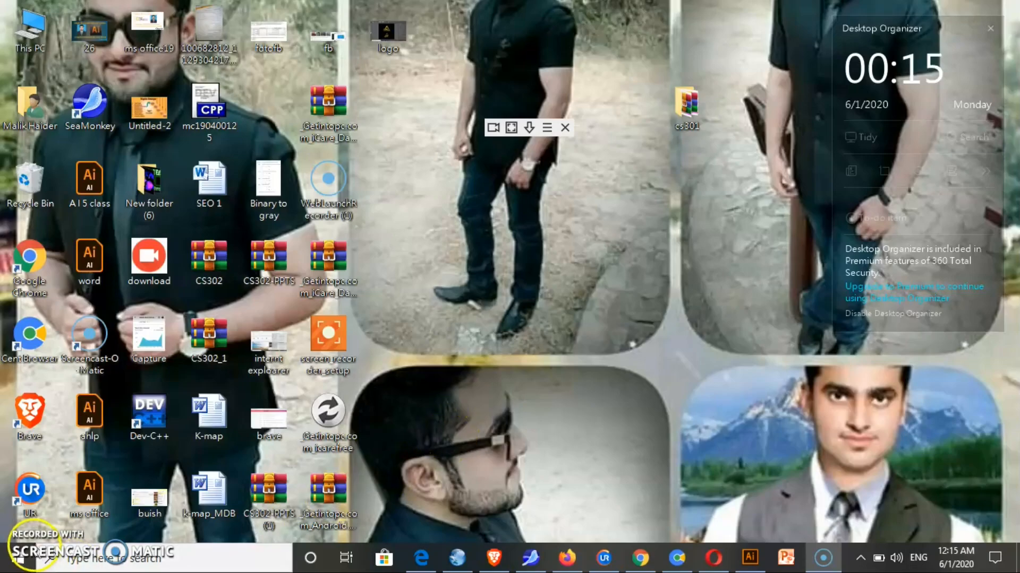
- Open the iCare_Data_Recovery_Pro_8.2.0.4 archive from the desktop and launch icarepro.exe from its program folder
click(333, 121)
double_click(332, 121)
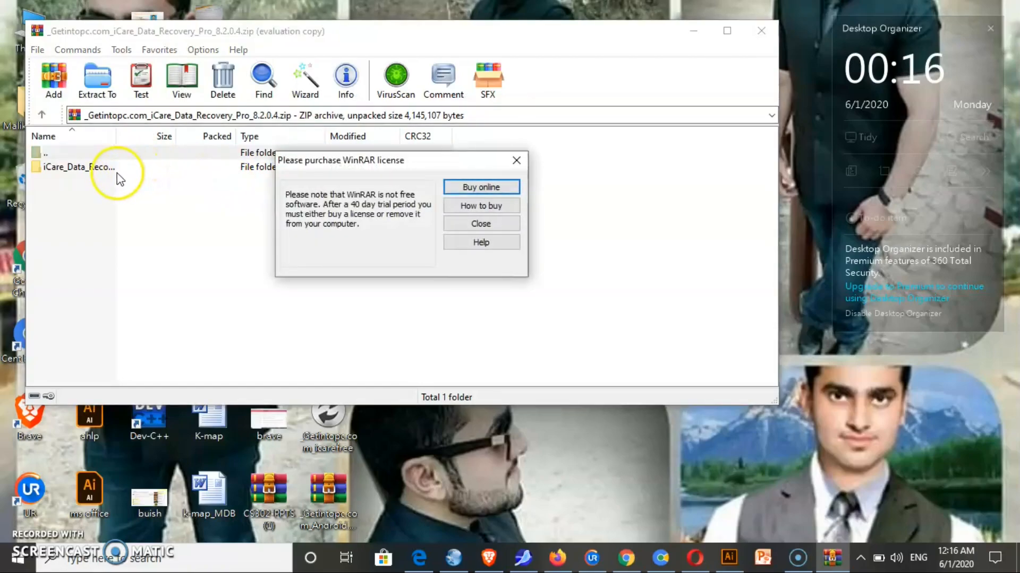
click(516, 160)
double_click(104, 167)
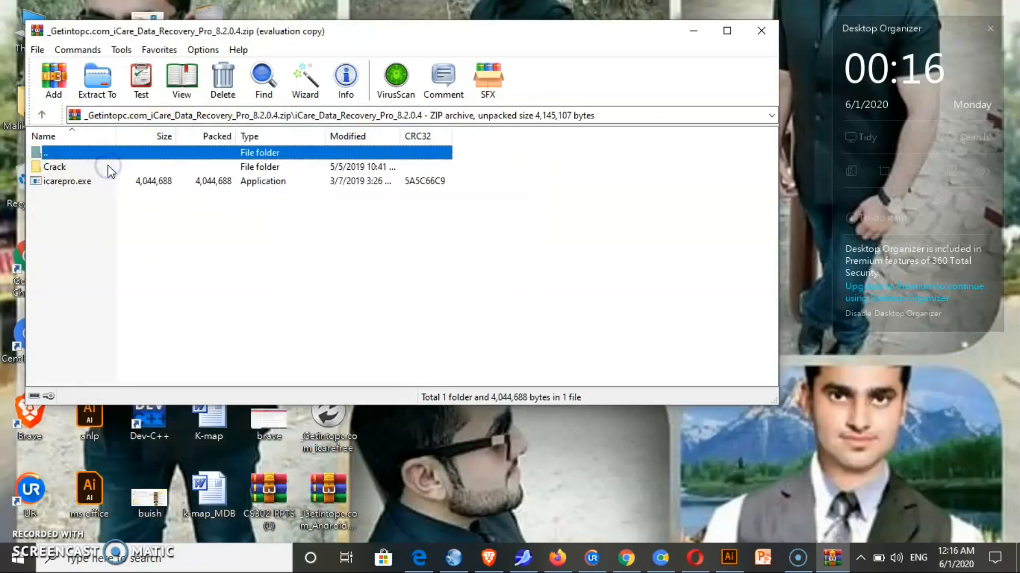
double_click(86, 185)
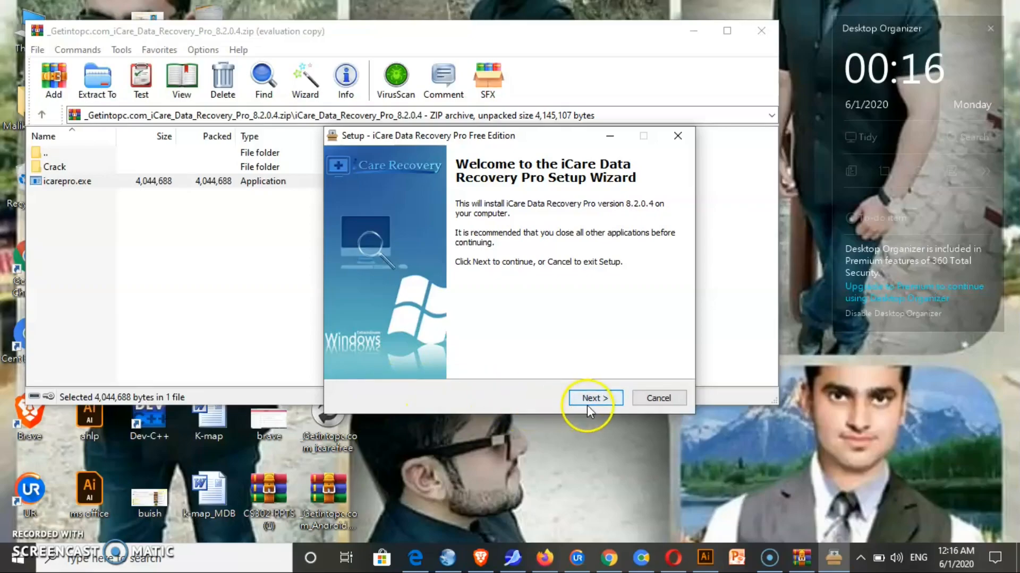
- Install iCare Data Recovery Pro, accepting the license agreement and keeping the default folder and desktop icon, and launch it on finishing
click(588, 402)
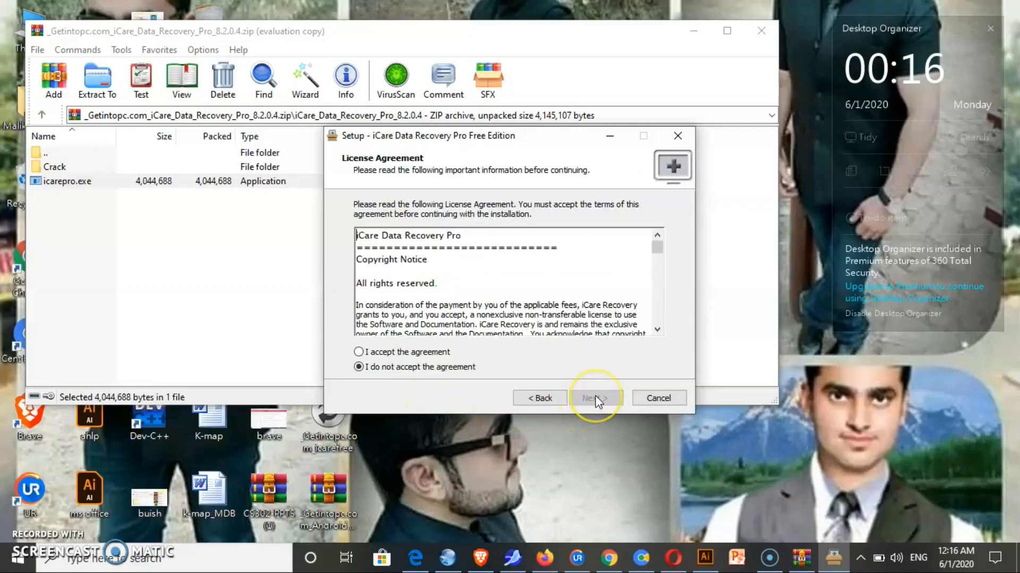
click(439, 352)
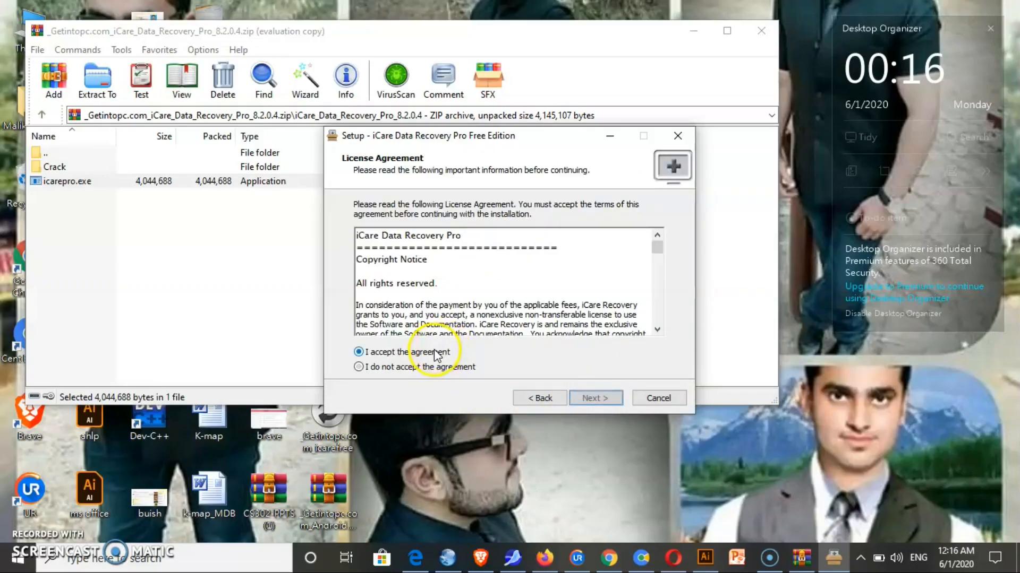
click(591, 398)
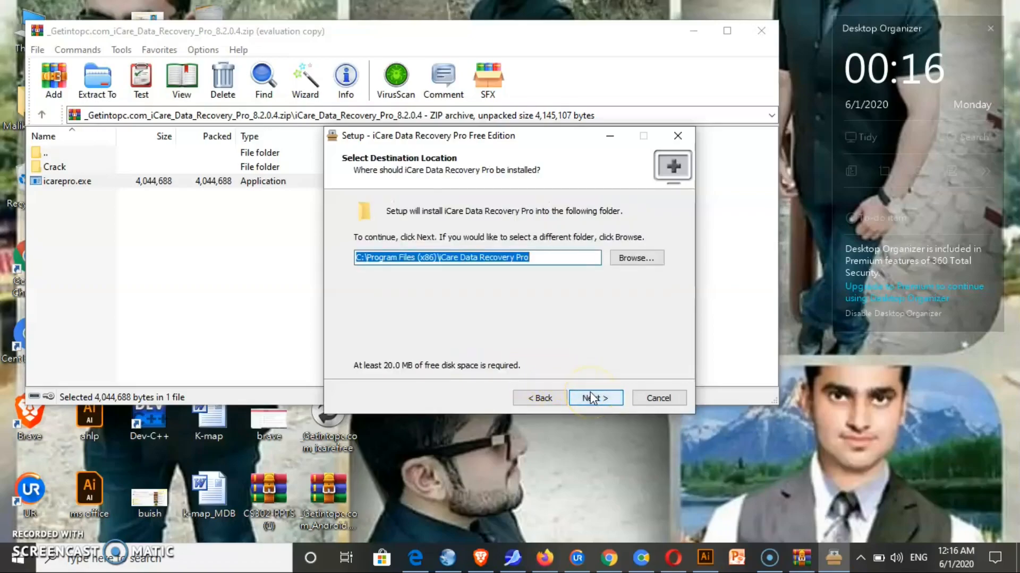
click(591, 399)
click(591, 398)
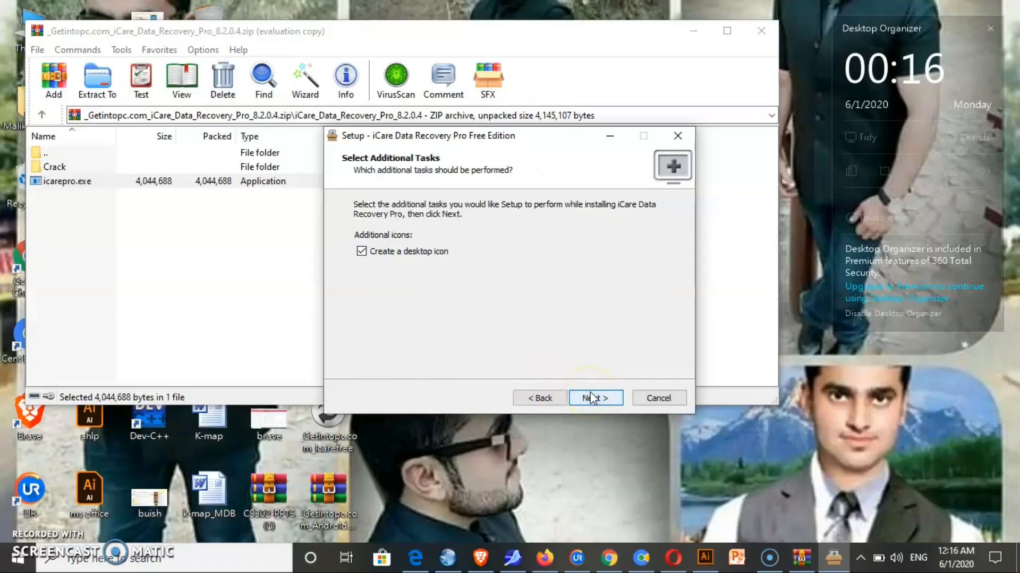
click(592, 399)
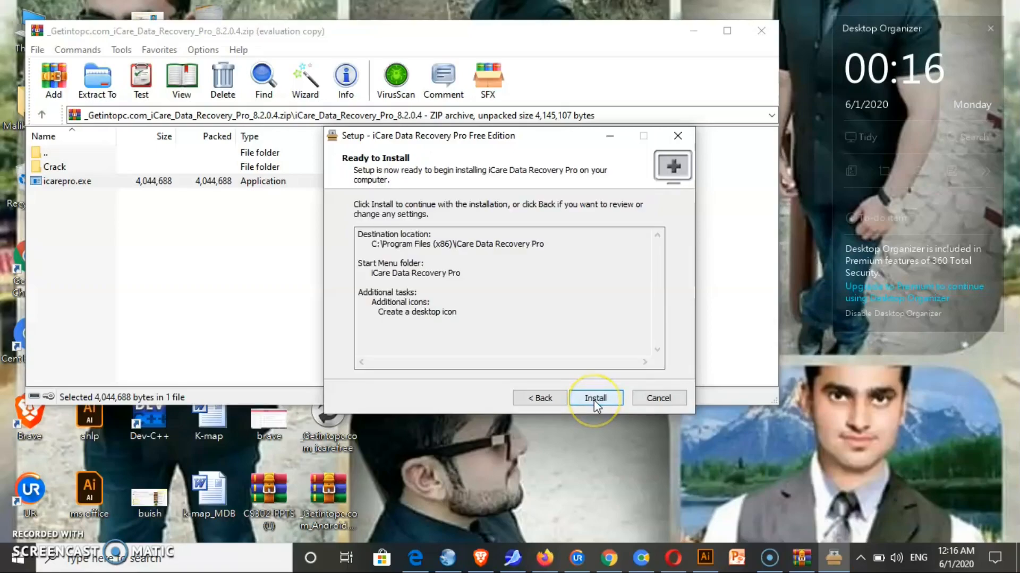
click(593, 398)
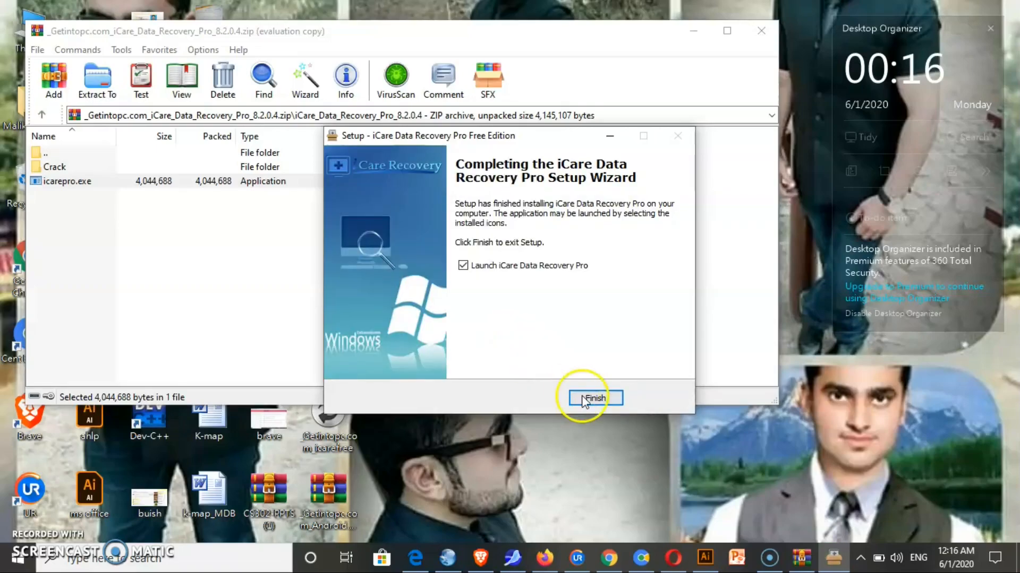
click(587, 397)
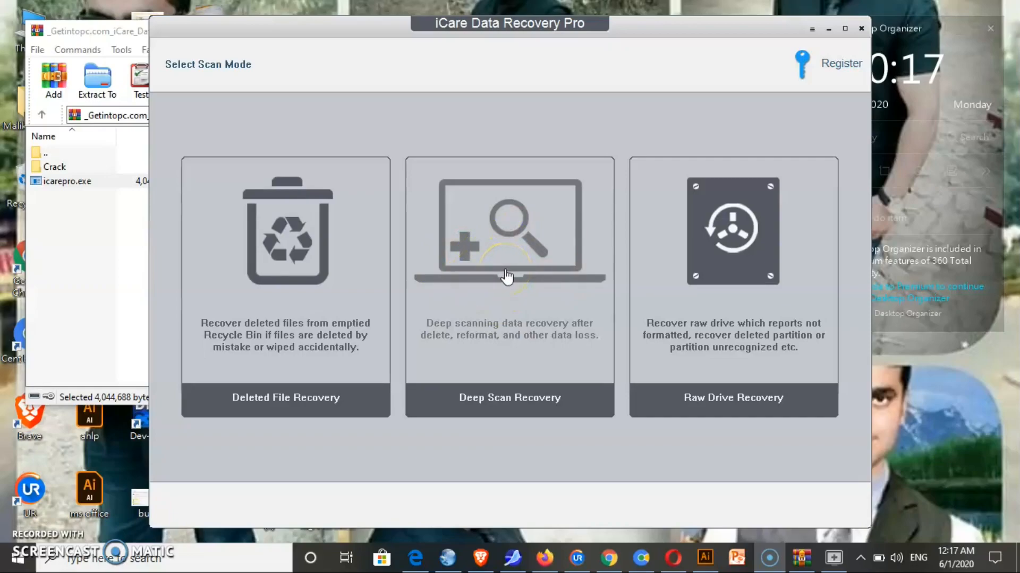
- Scan the F: FAT32 USB flash drive with Deleted File Recovery, dismissing the Deep Scan notice
click(321, 343)
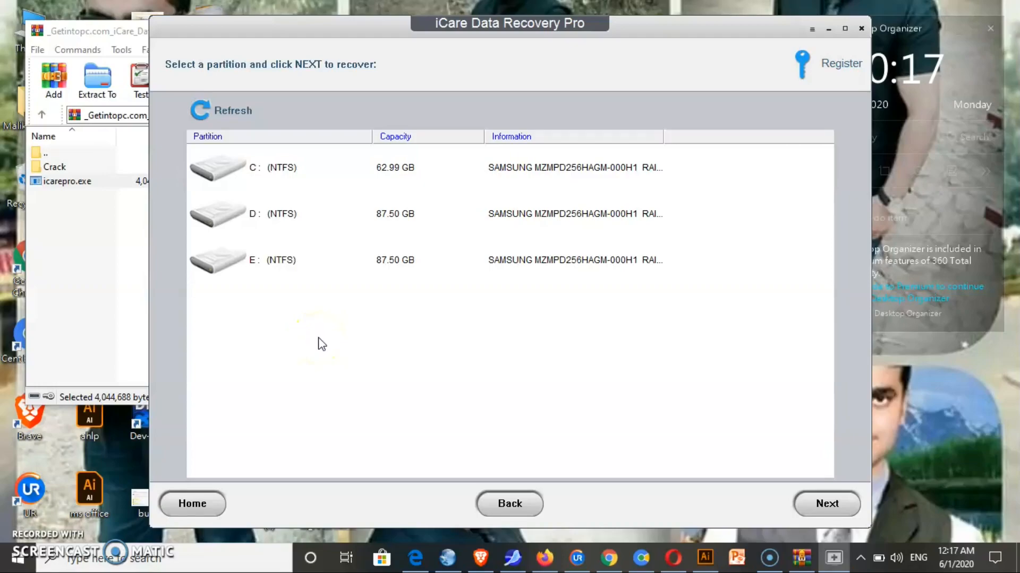
click(318, 400)
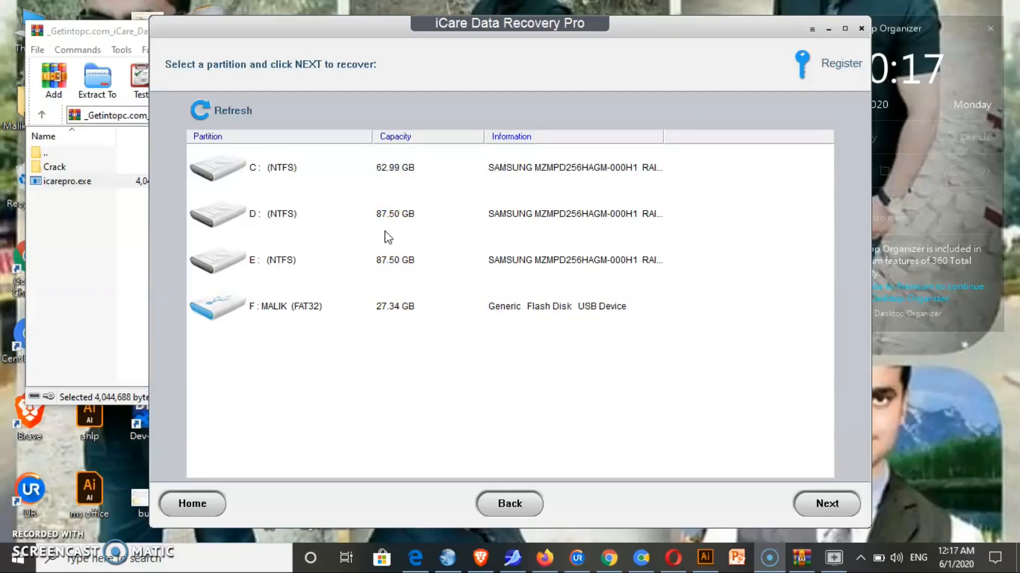
click(322, 312)
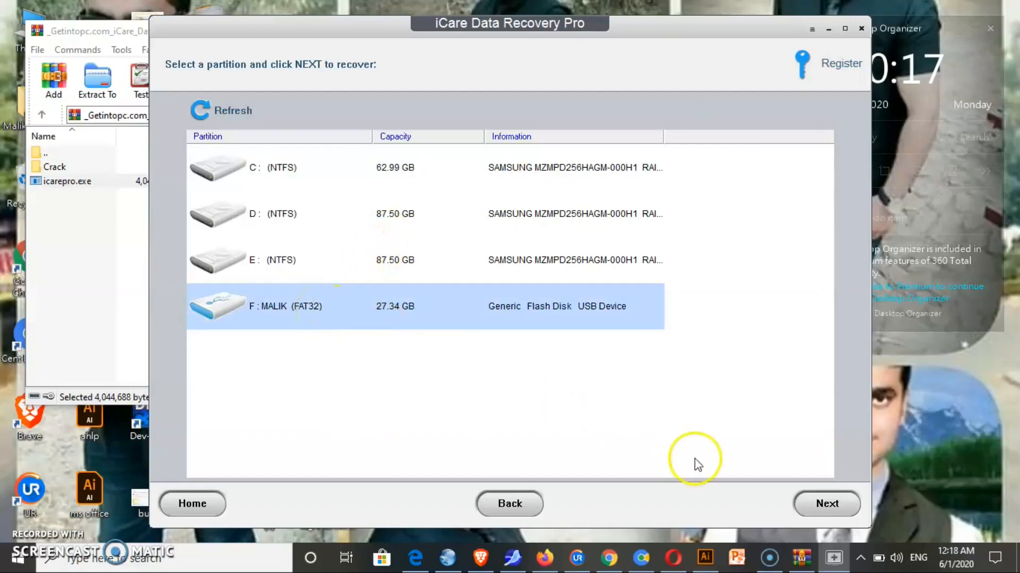
click(826, 503)
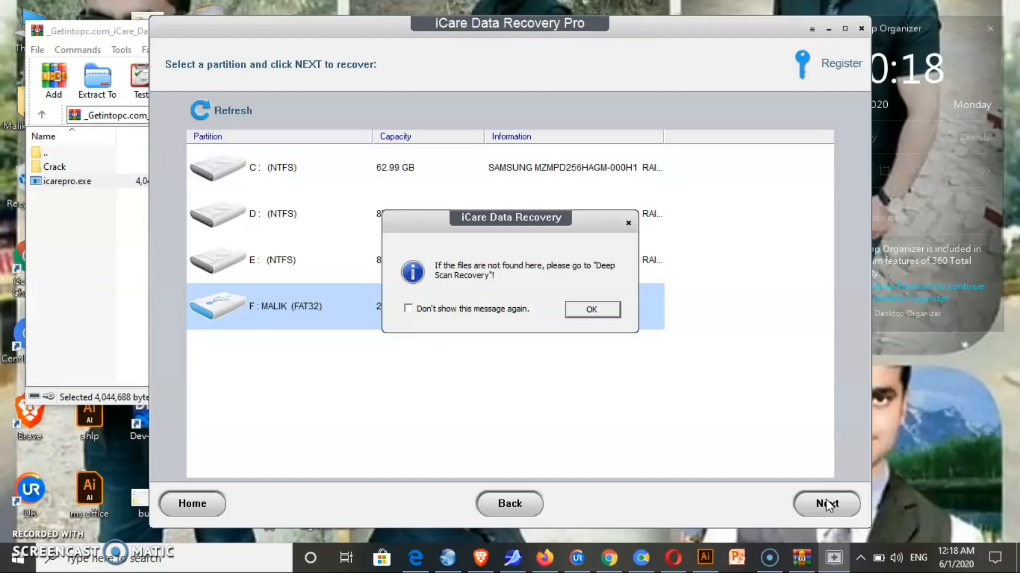
click(592, 310)
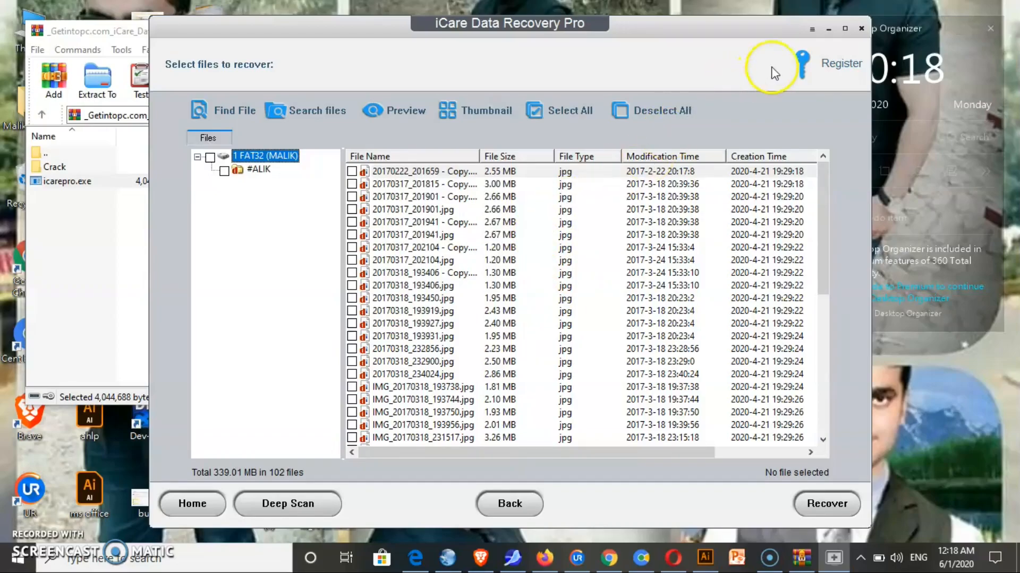
- Exit the data recovery program from the scan results
click(862, 30)
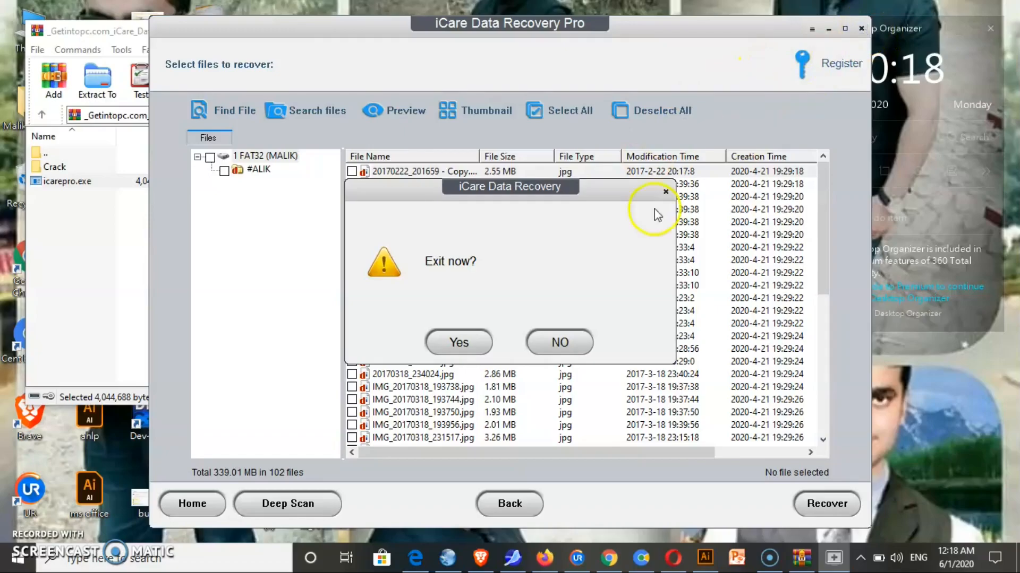
click(461, 342)
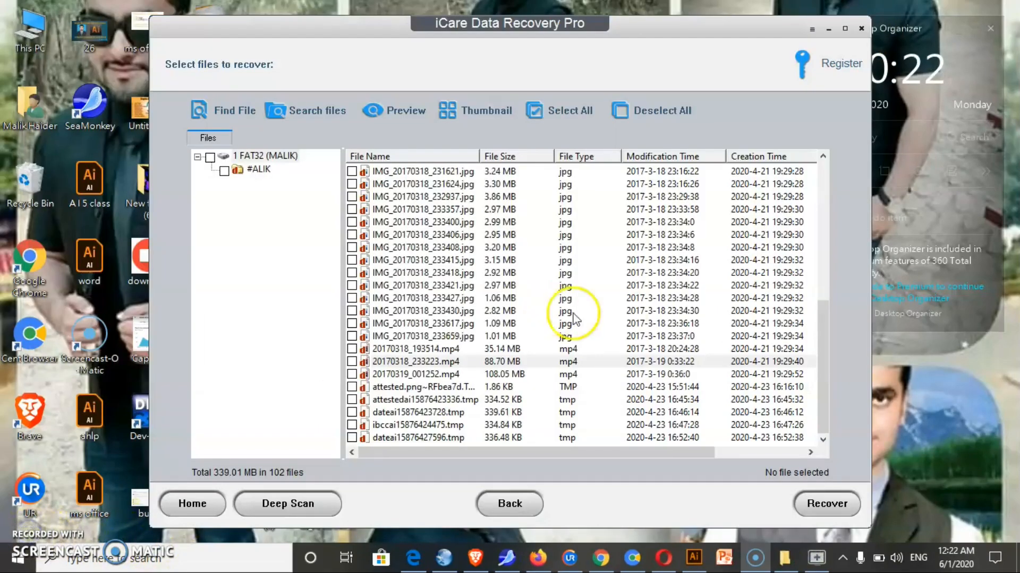
- Mark the deleted folder under the FAT32 volume for recovery and look through the list of found files
drag(824, 365, 814, 186)
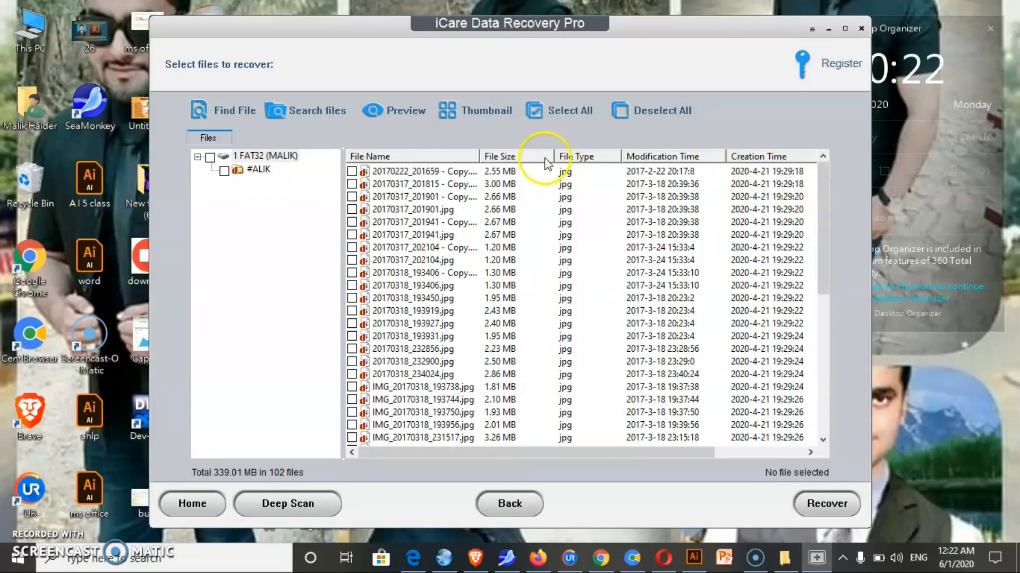
click(224, 171)
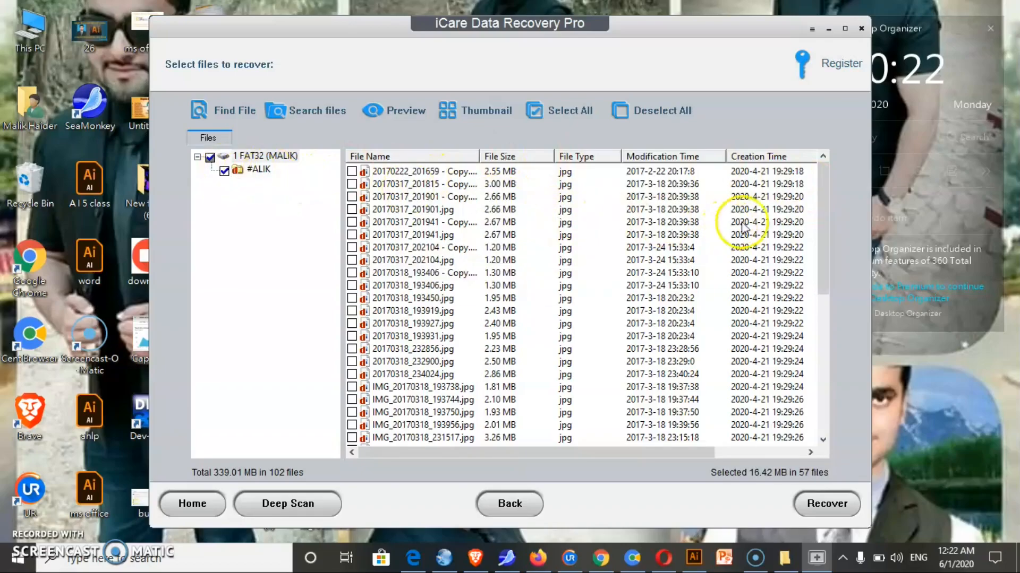
drag(821, 231, 832, 377)
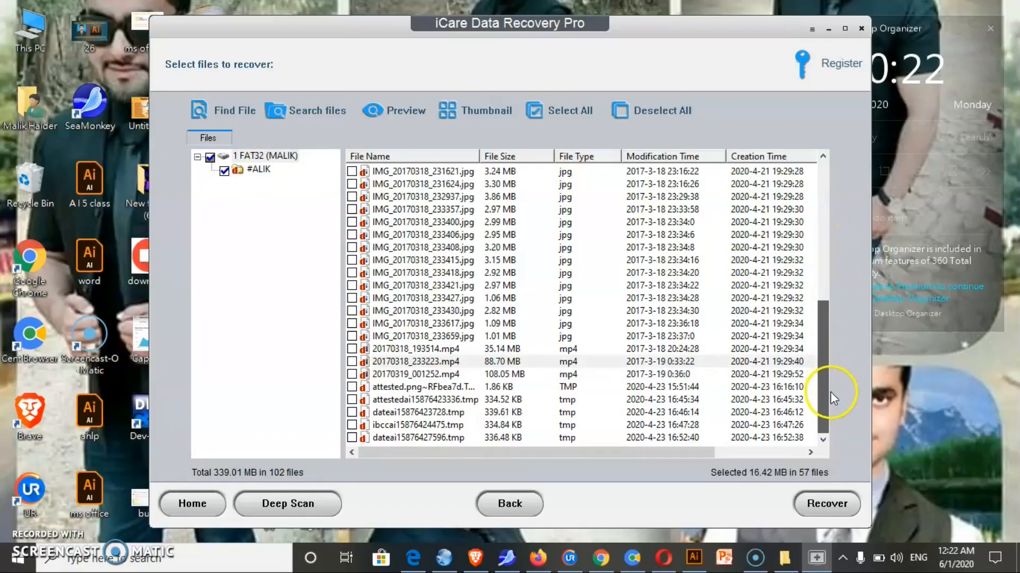
drag(829, 436, 821, 302)
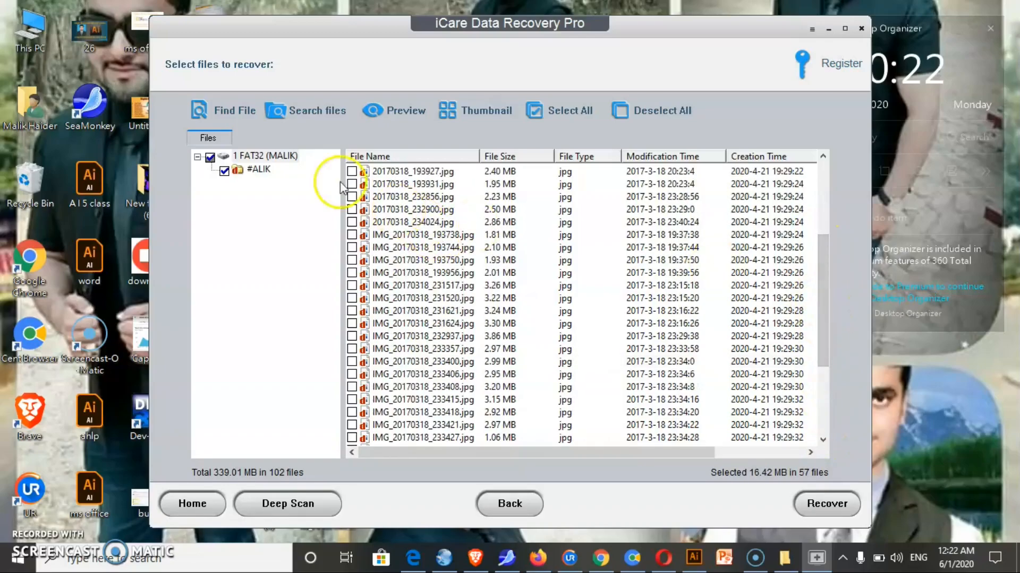
- View the Find File options and close them without searching
click(235, 115)
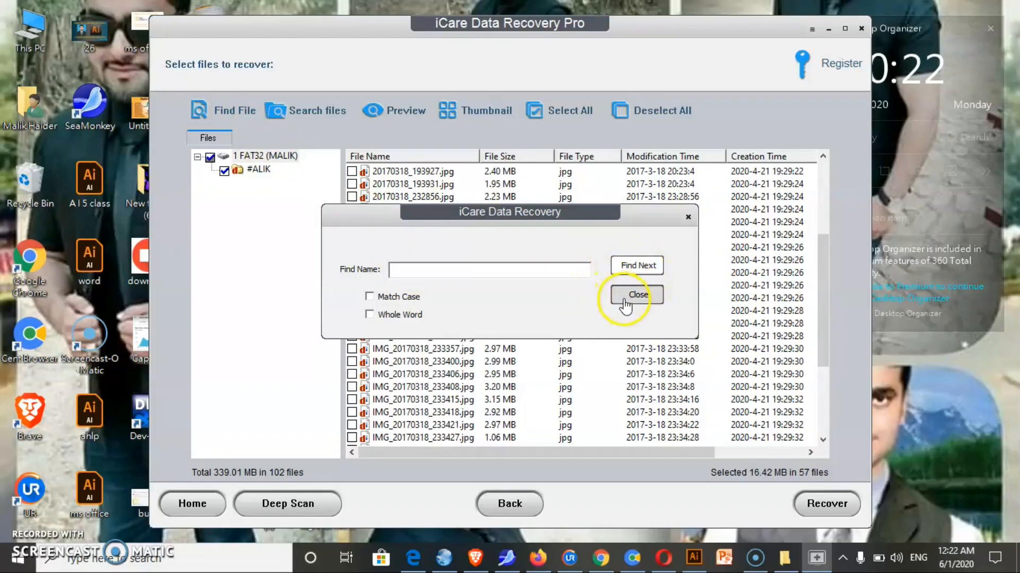
click(634, 293)
- Open the file search, enable the Type filter and expand its list of file types
click(330, 113)
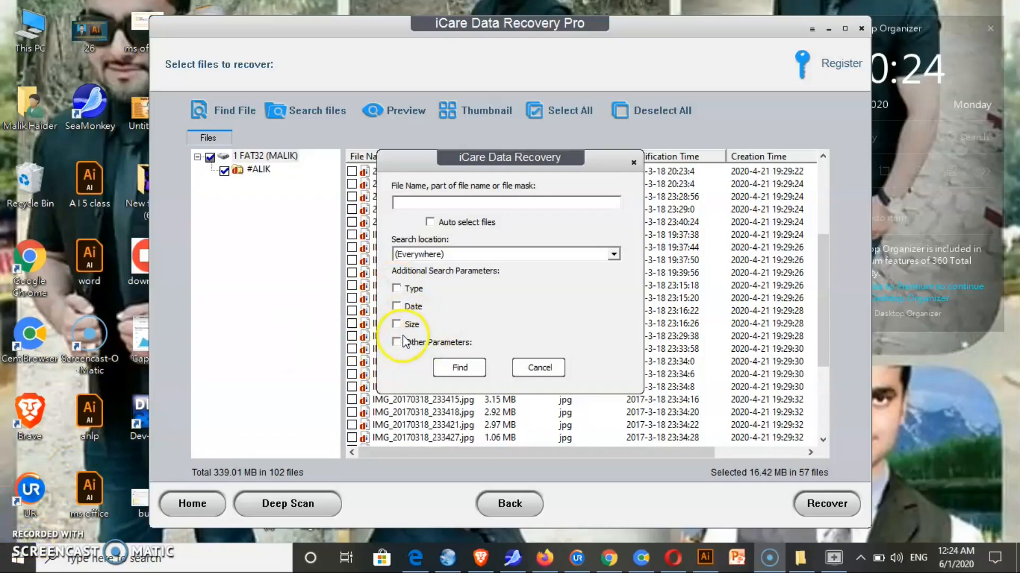
click(399, 289)
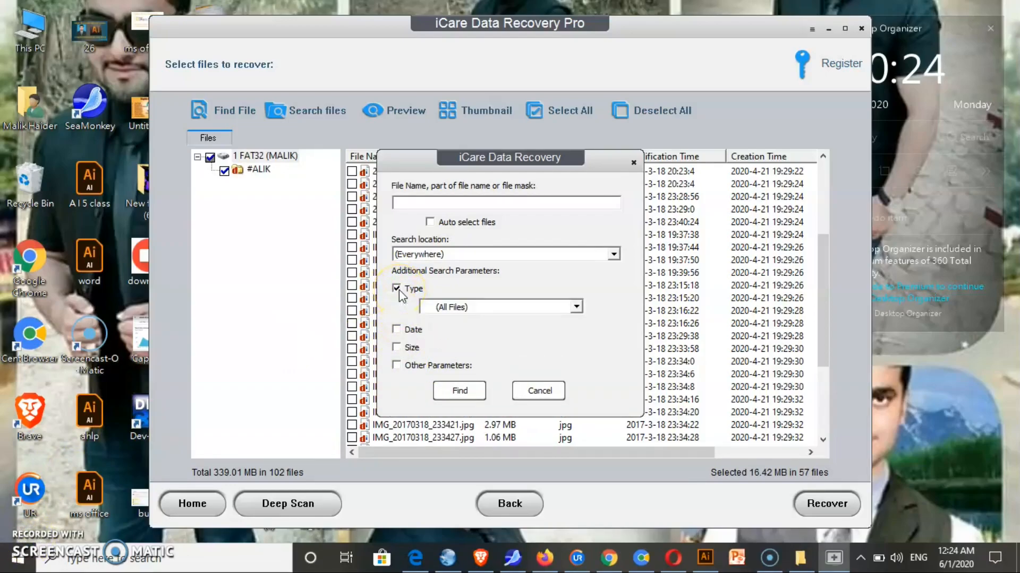
click(476, 313)
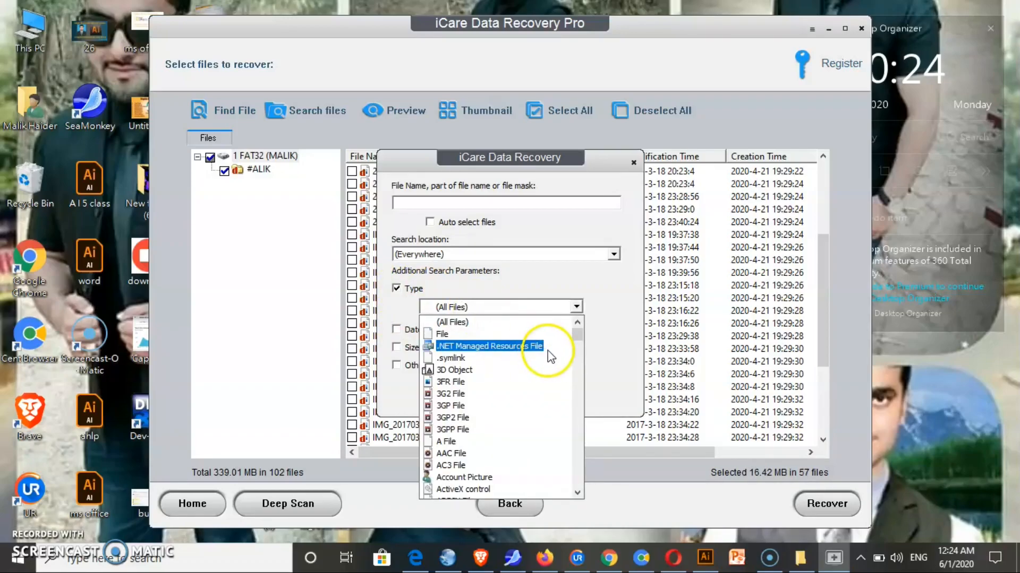
- Look down through the available file types as far as the Microsoft Access, Excel and Help entries
mouse_move(577, 335)
mouse_down()
mouse_move(578, 373)
mouse_move(579, 349)
mouse_up()
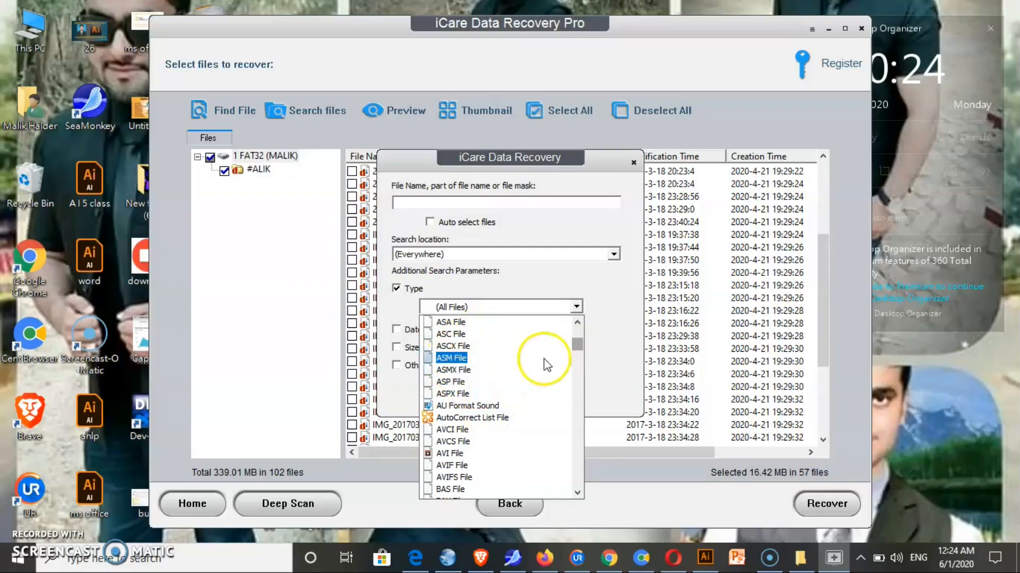
drag(577, 347, 577, 399)
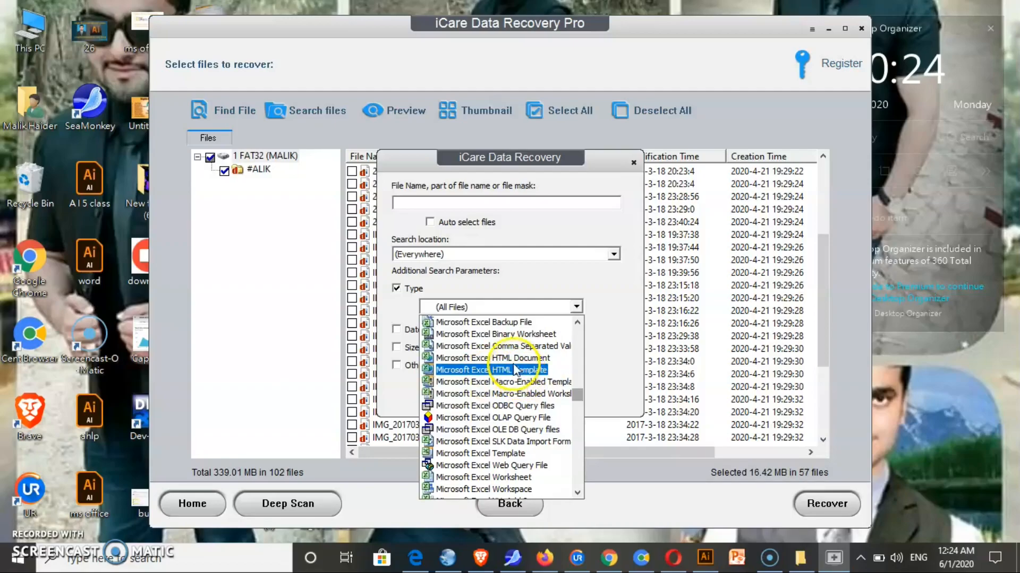
drag(578, 397, 578, 389)
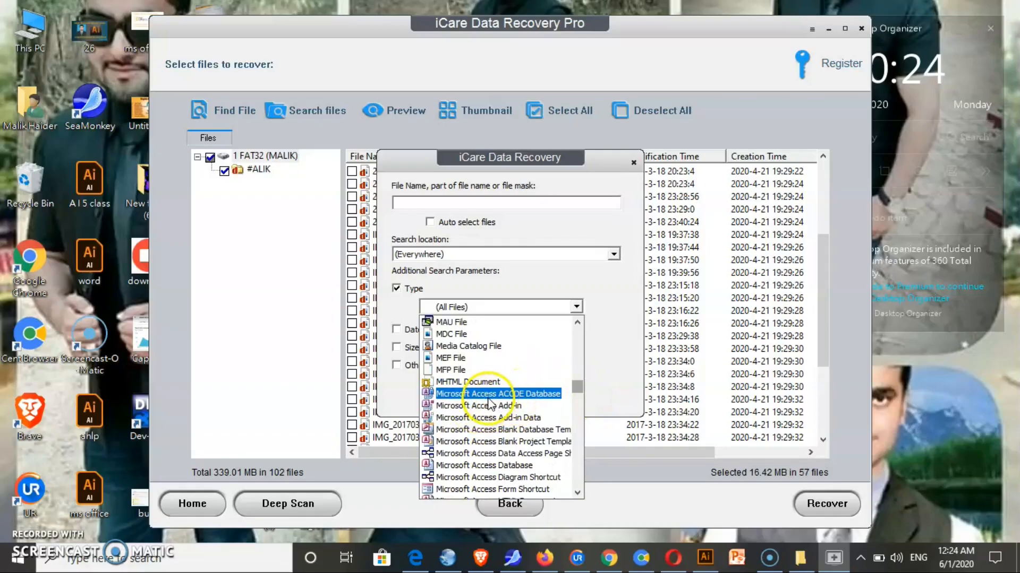
click(578, 493)
double_click(578, 493)
double_click(578, 492)
double_click(578, 492)
click(578, 492)
click(578, 493)
double_click(578, 493)
double_click(578, 493)
double_click(578, 493)
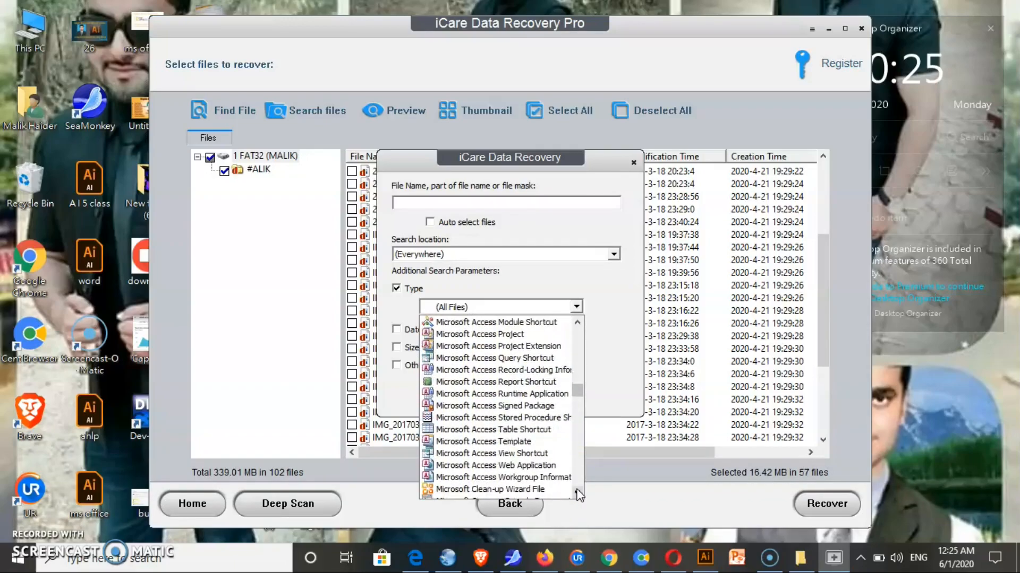
click(577, 492)
double_click(577, 493)
double_click(577, 492)
click(578, 492)
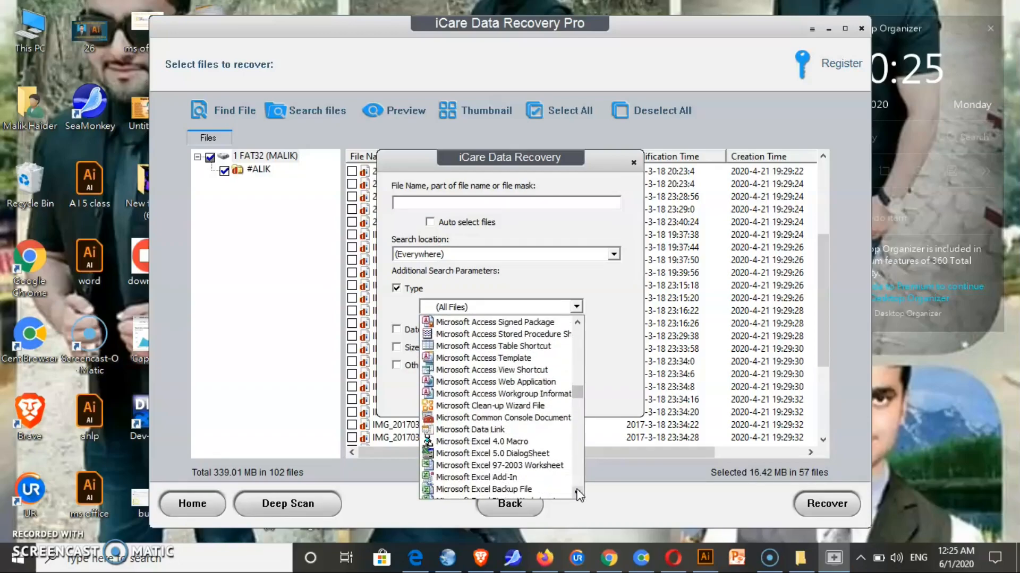
click(578, 493)
click(578, 493)
double_click(578, 492)
double_click(577, 493)
double_click(577, 493)
double_click(578, 493)
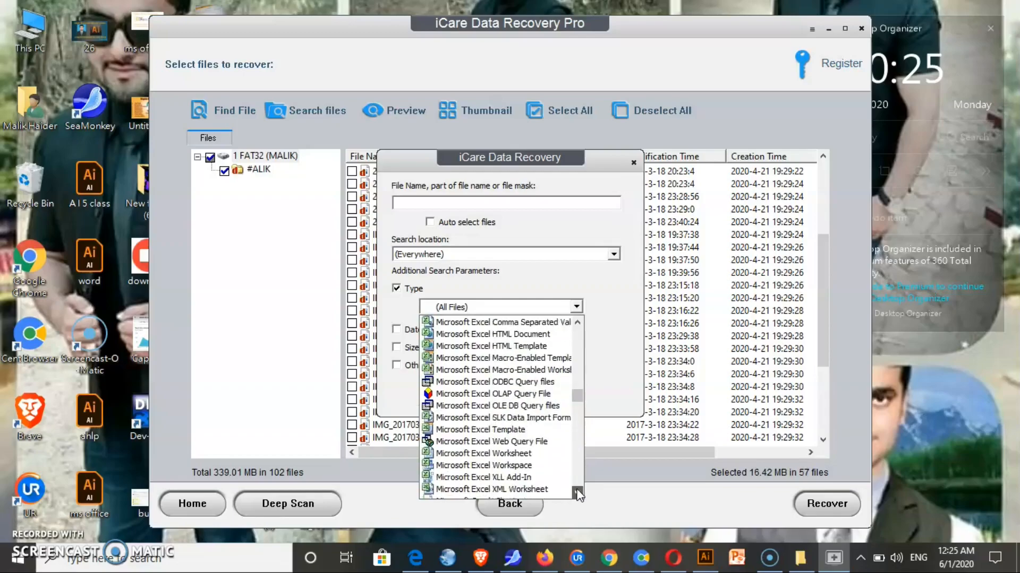
double_click(578, 493)
click(577, 493)
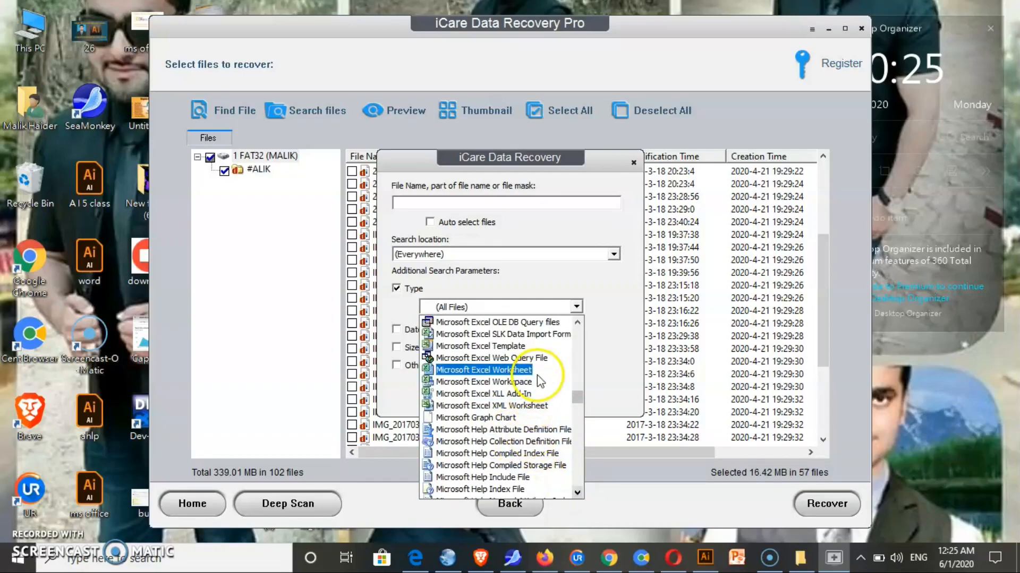
- Look back up through the available file types as far as the FNT, Font and GIF file entries
click(578, 323)
double_click(578, 322)
double_click(578, 322)
double_click(577, 322)
double_click(578, 322)
double_click(577, 322)
double_click(578, 322)
double_click(577, 322)
double_click(577, 322)
click(578, 323)
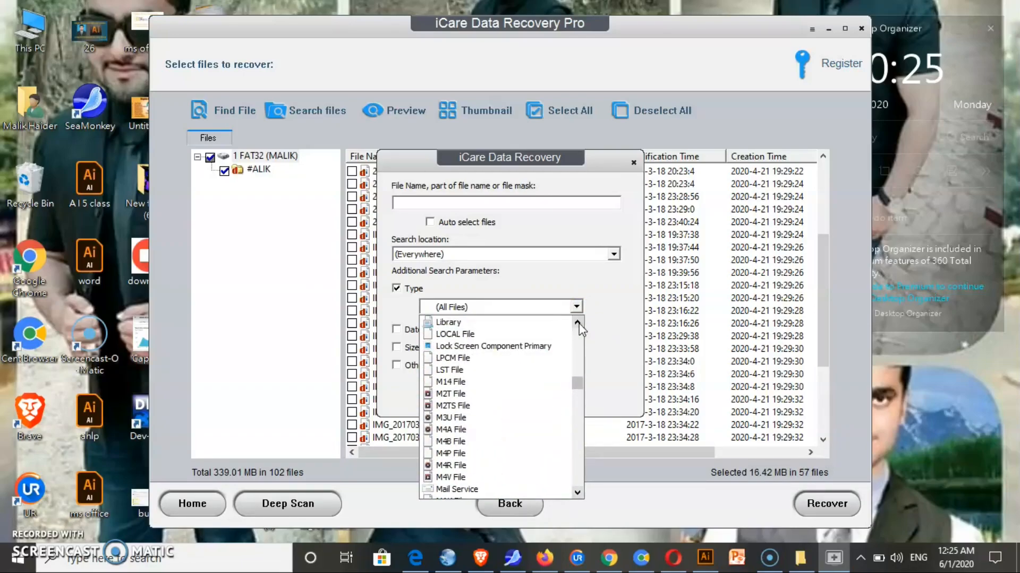
click(577, 323)
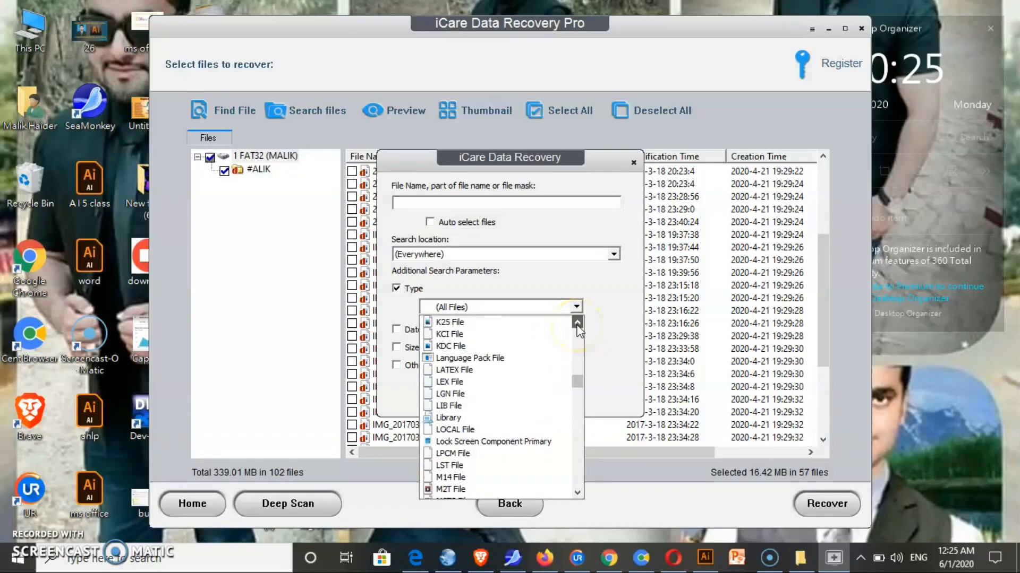
click(578, 322)
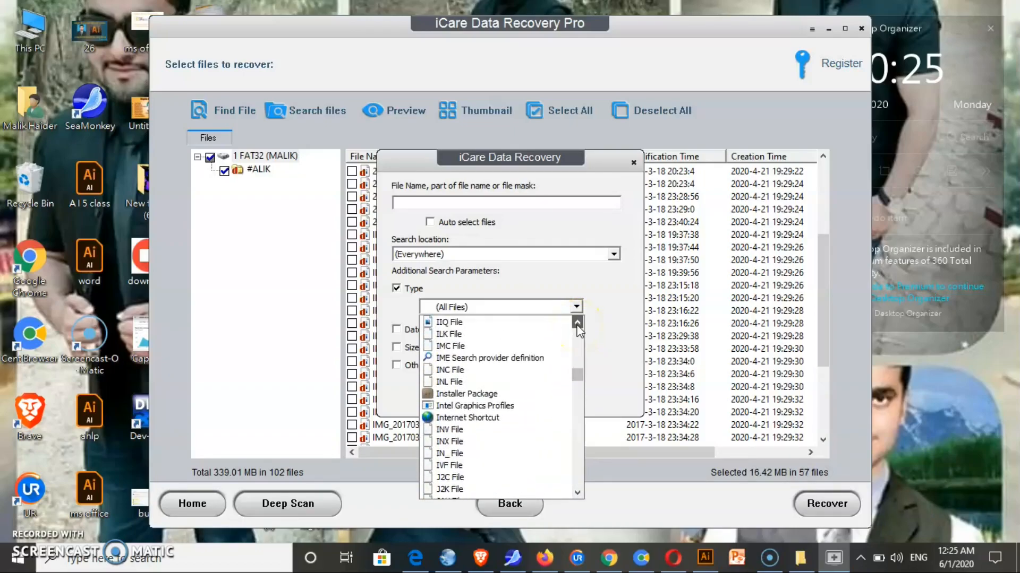
click(577, 323)
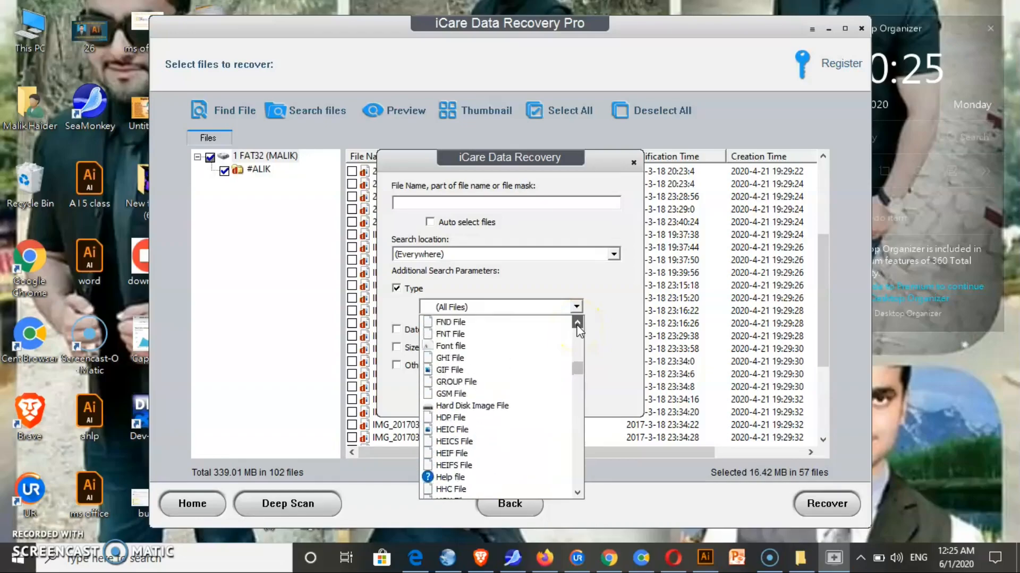
- Keep the file type at All Files, view the Date filter options and cancel the file search
click(576, 308)
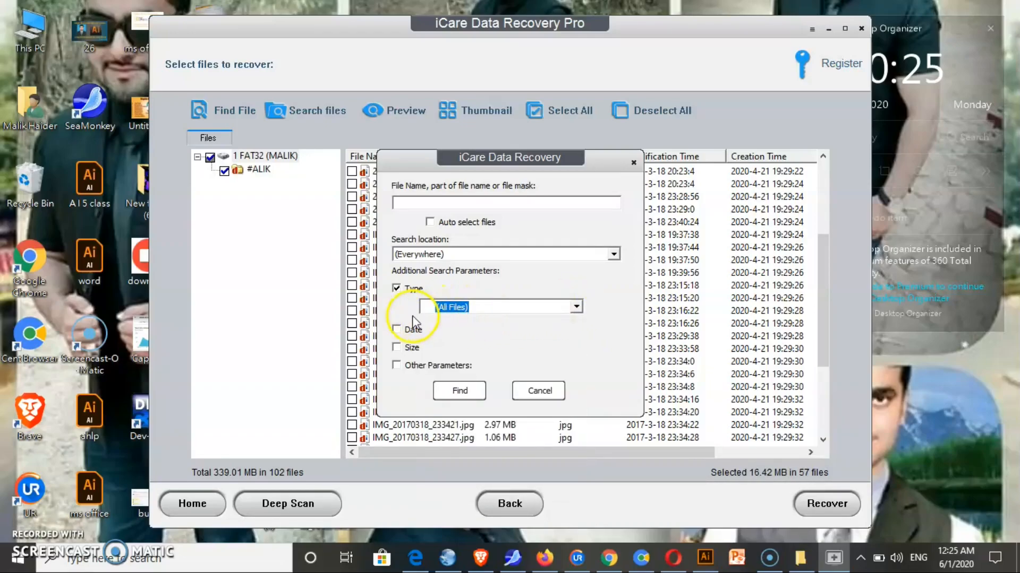
click(397, 331)
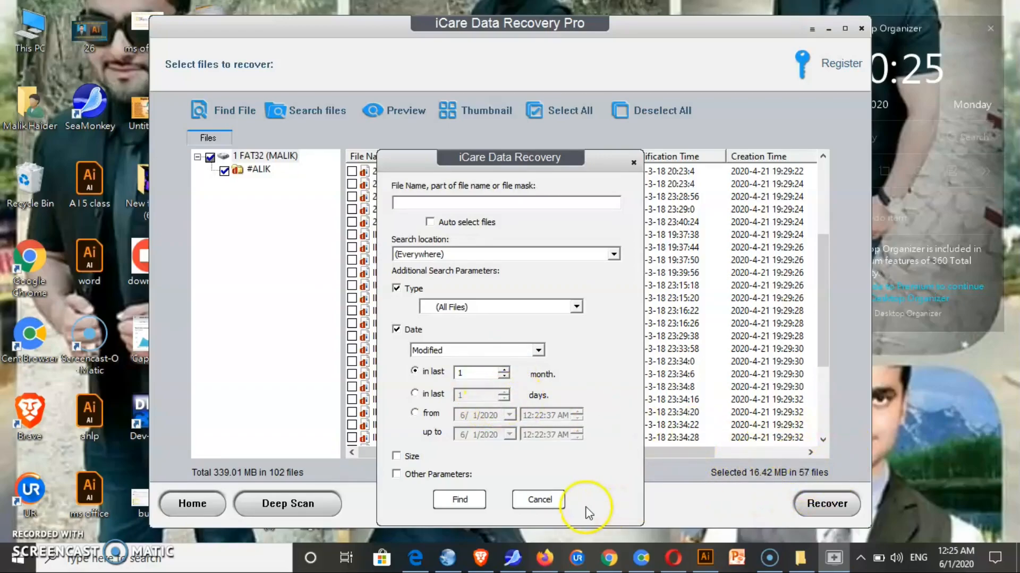
click(542, 500)
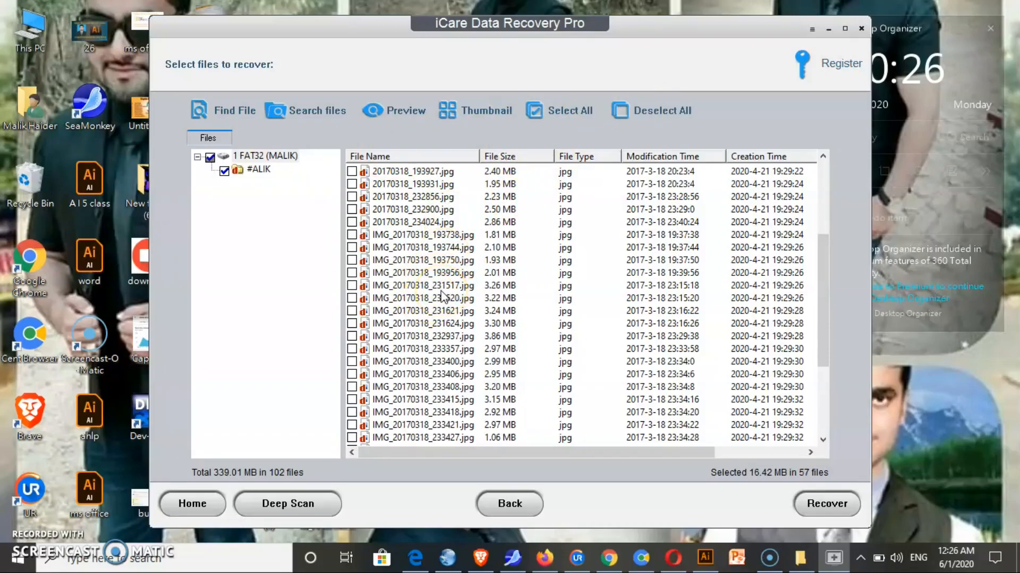
- Mark IMG_20170318_193738.jpg for recovery and clear its mark again
click(352, 236)
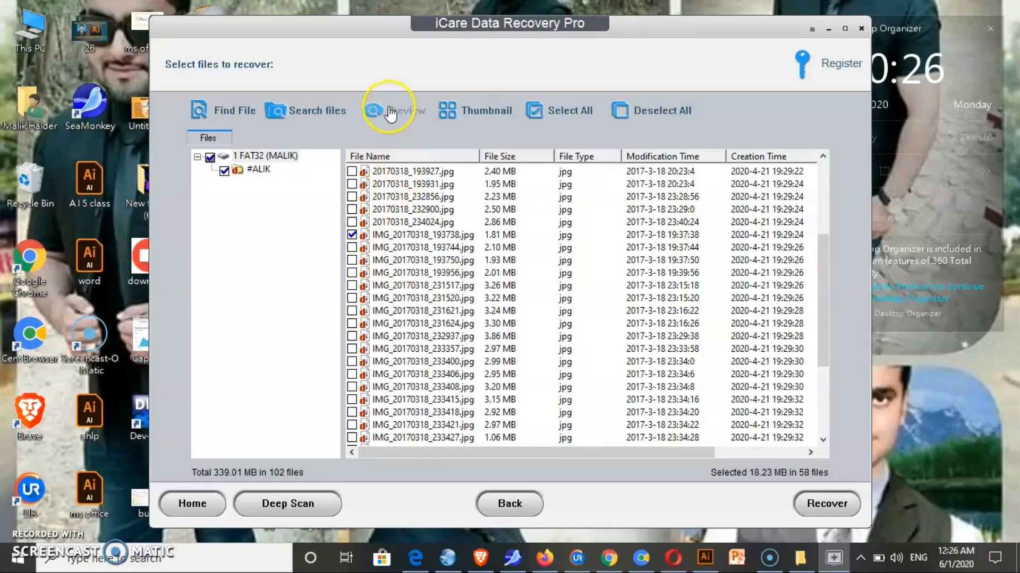
click(352, 236)
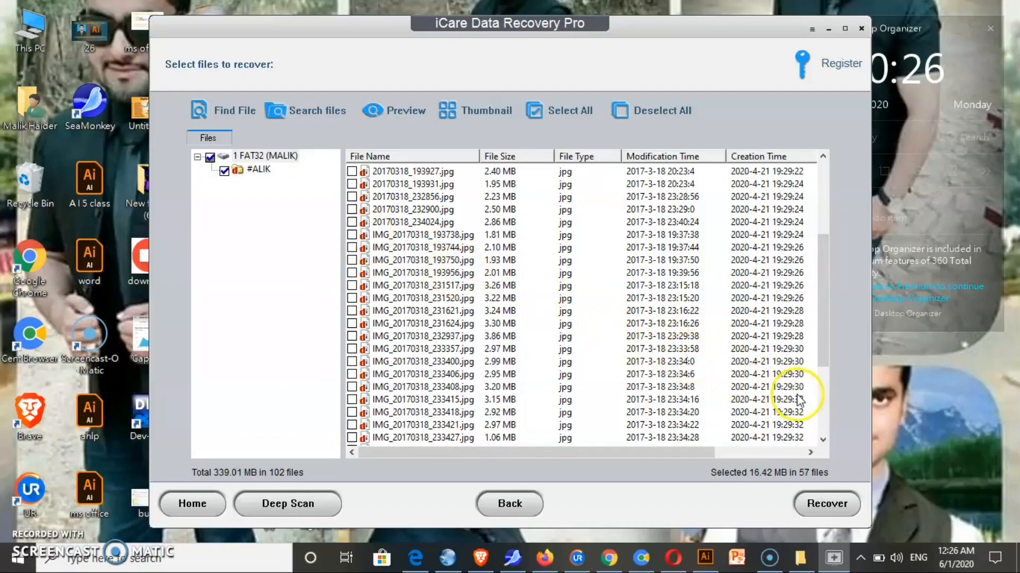
- Try to recover the marked files to the USB drive (F:) and decline saving to the same drive
click(827, 502)
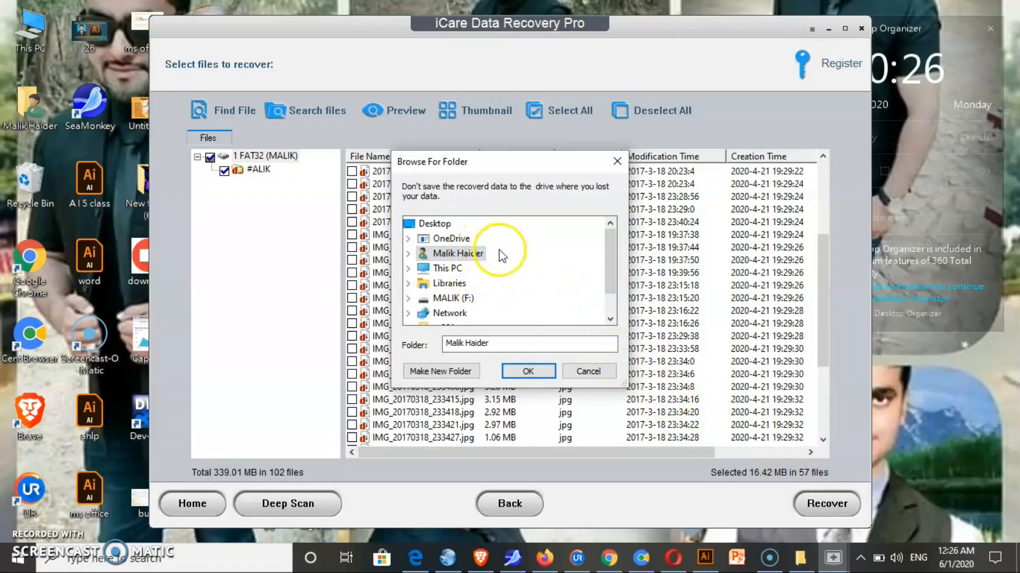
click(457, 298)
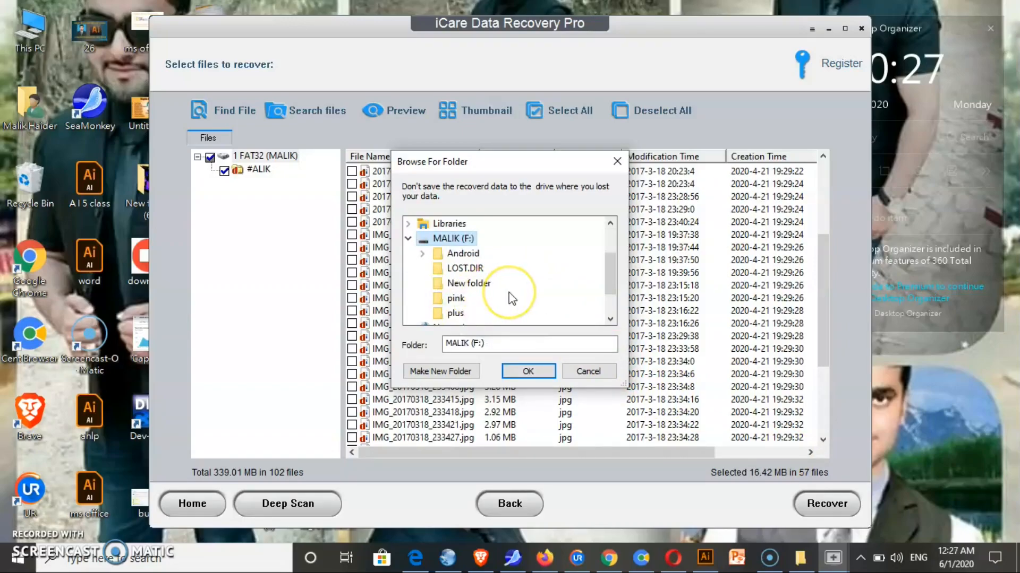
click(521, 373)
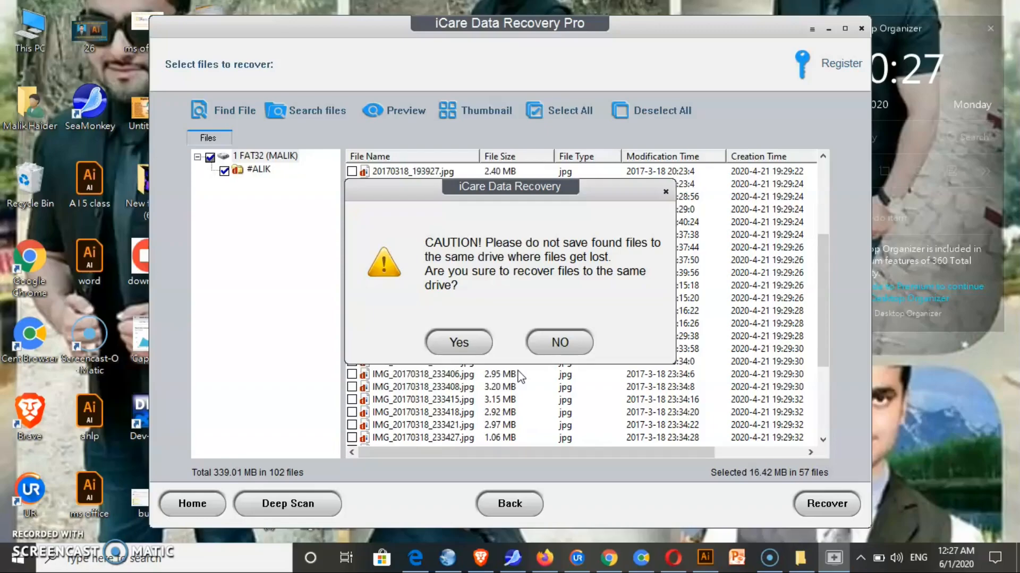
click(560, 343)
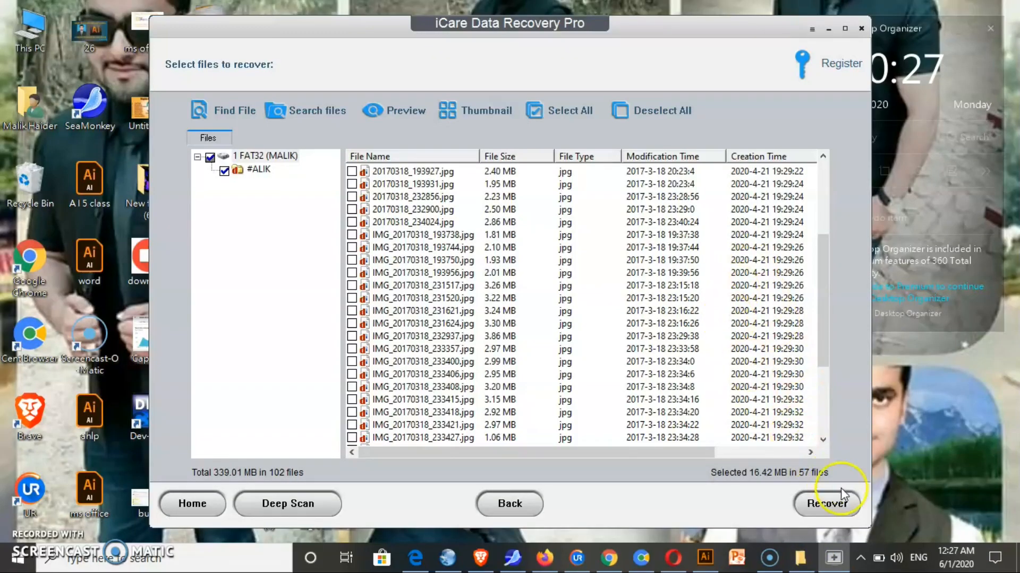
- Recover the marked files into a newly created folder on the Desktop under This PC
click(842, 509)
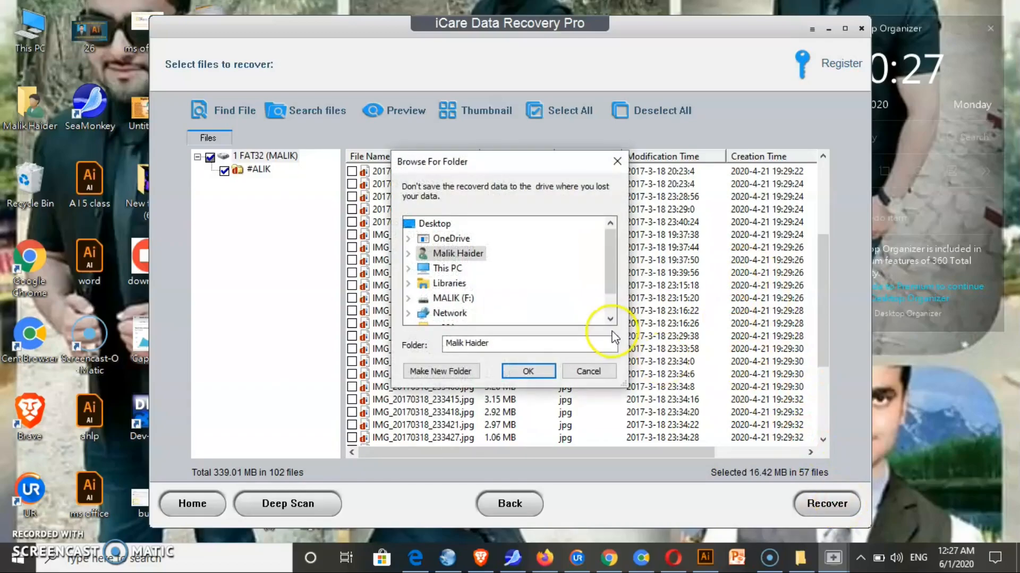
double_click(448, 268)
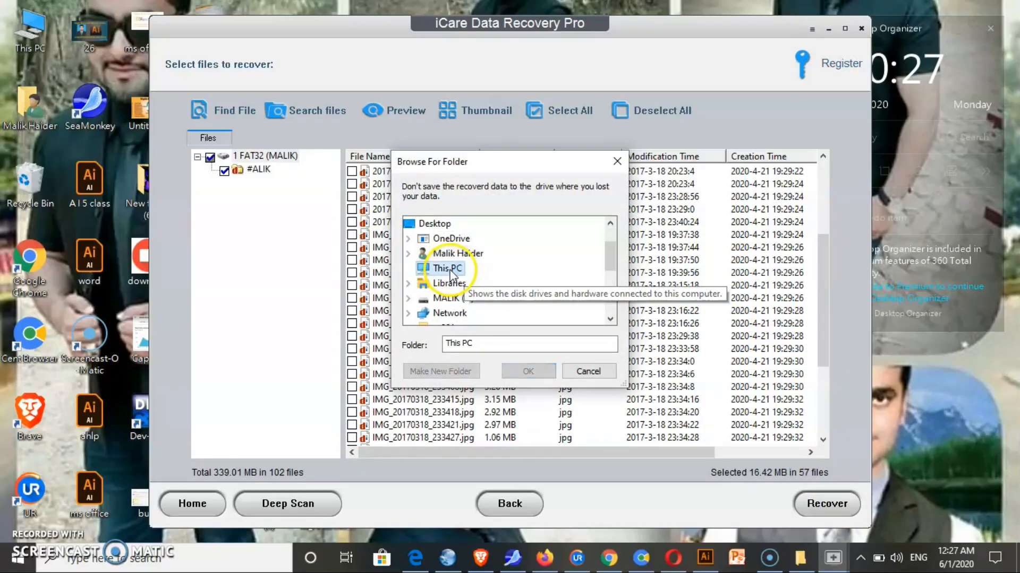
click(456, 261)
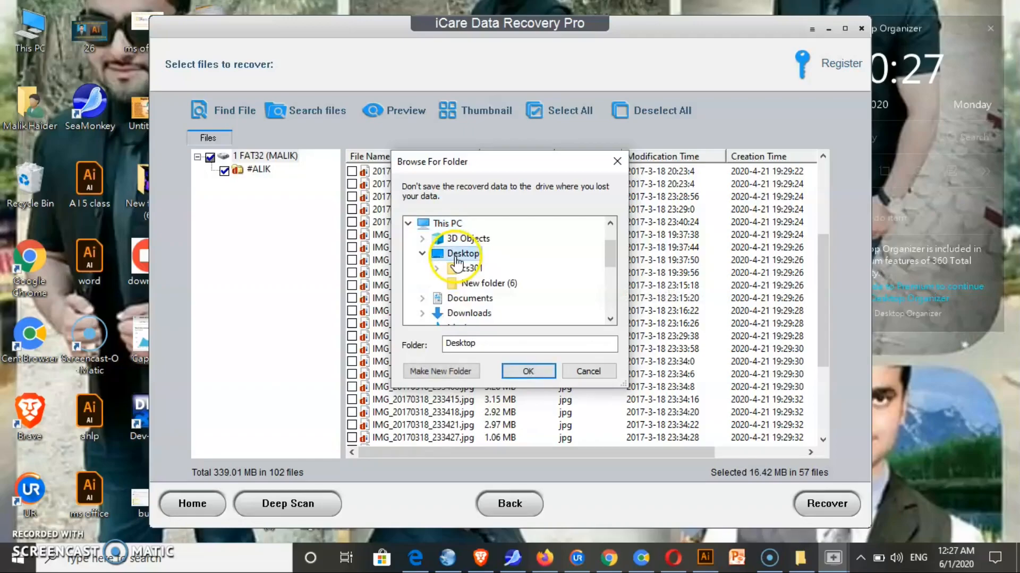
click(452, 371)
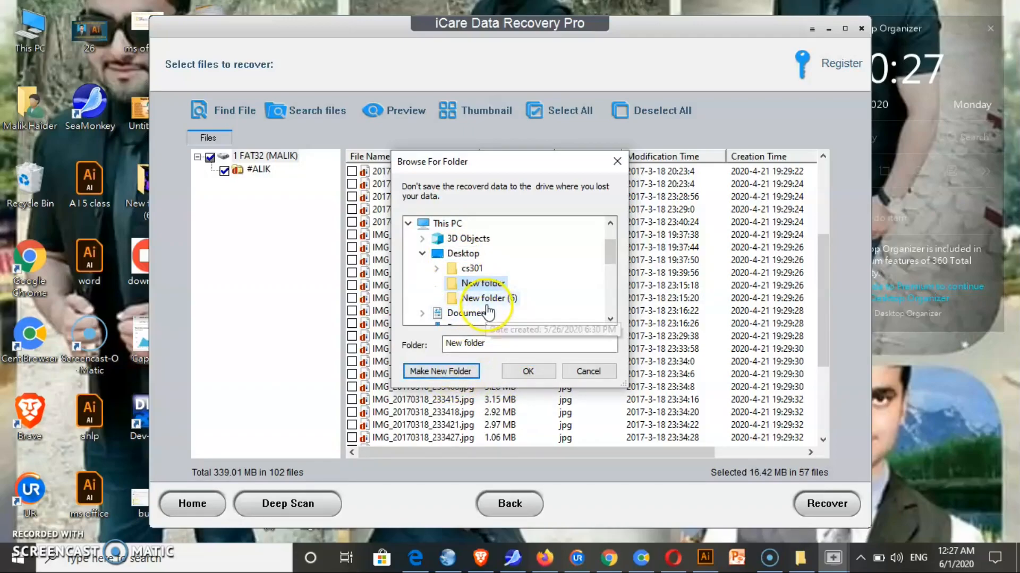
click(528, 371)
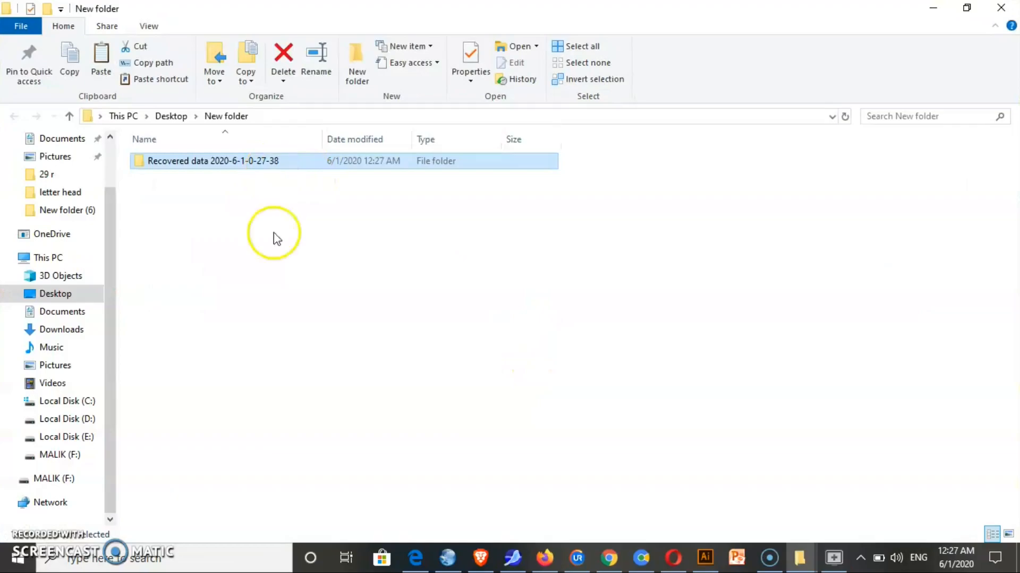
click(771, 558)
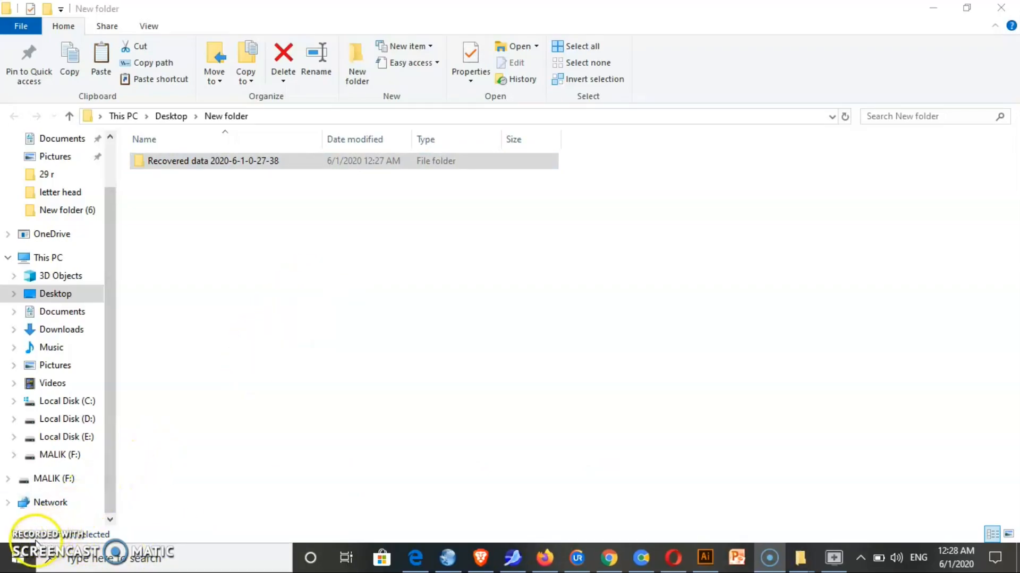
click(250, 168)
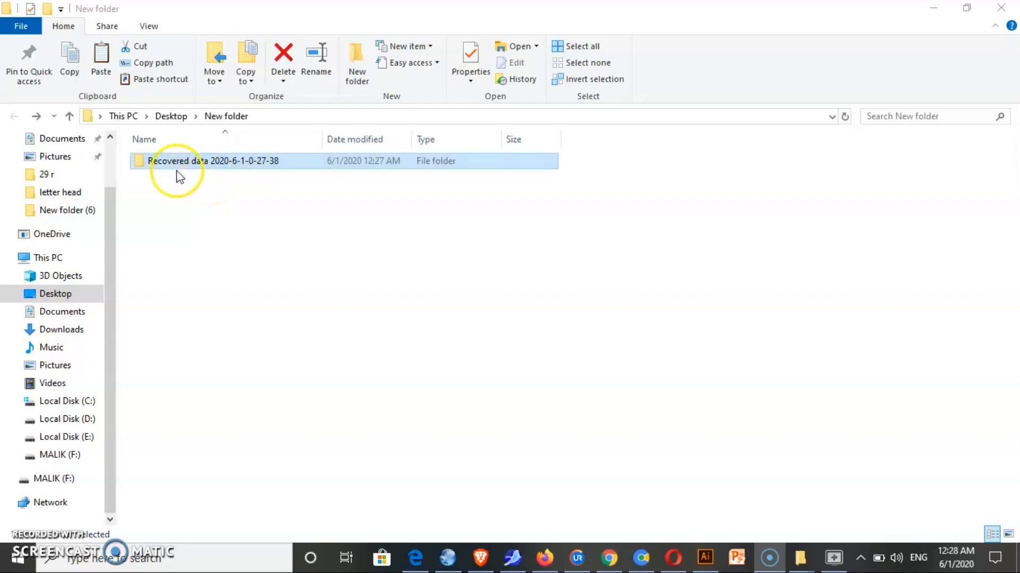
double_click(245, 167)
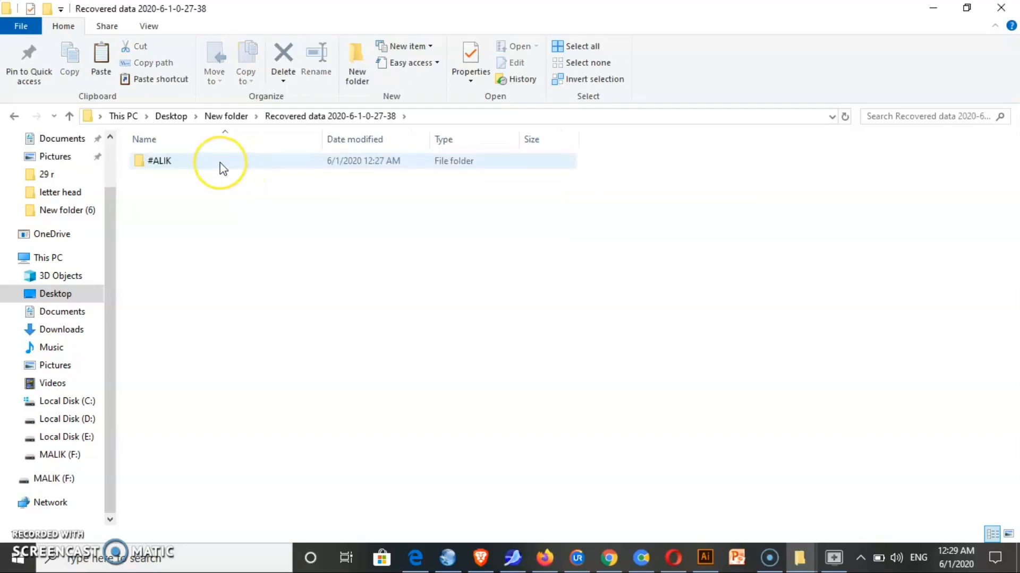
double_click(219, 162)
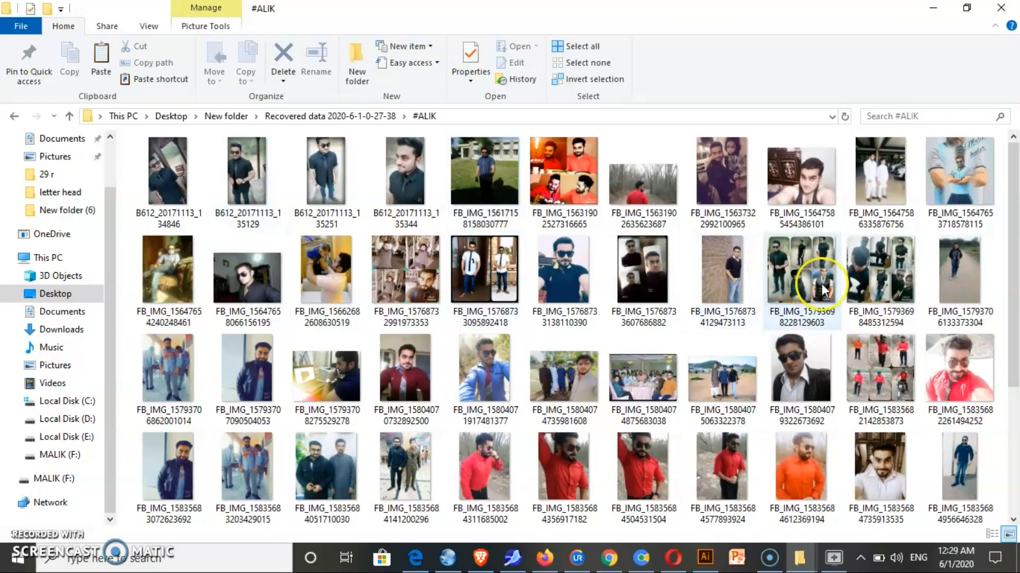
drag(1018, 305, 1018, 256)
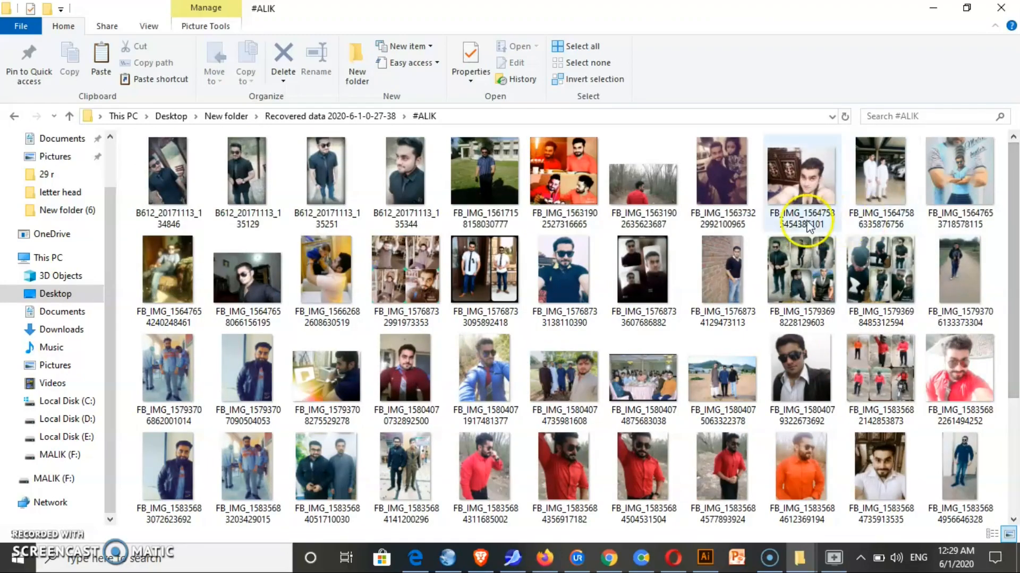
- View the recovered photos one after another in the photo viewer, starting with the first, and close the viewer
double_click(176, 183)
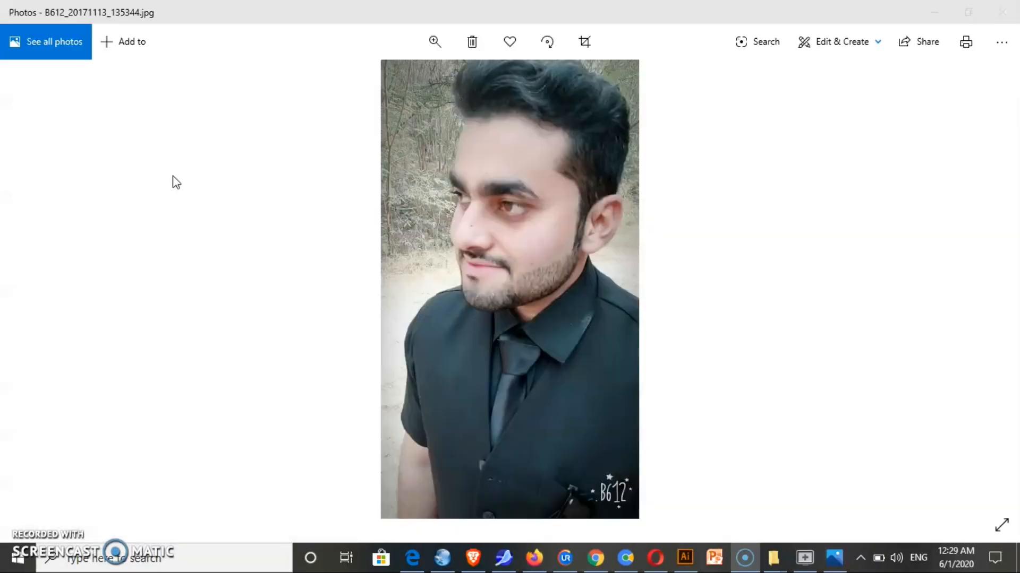
key(Right)
key(Right)
key(Right)
key(Right)
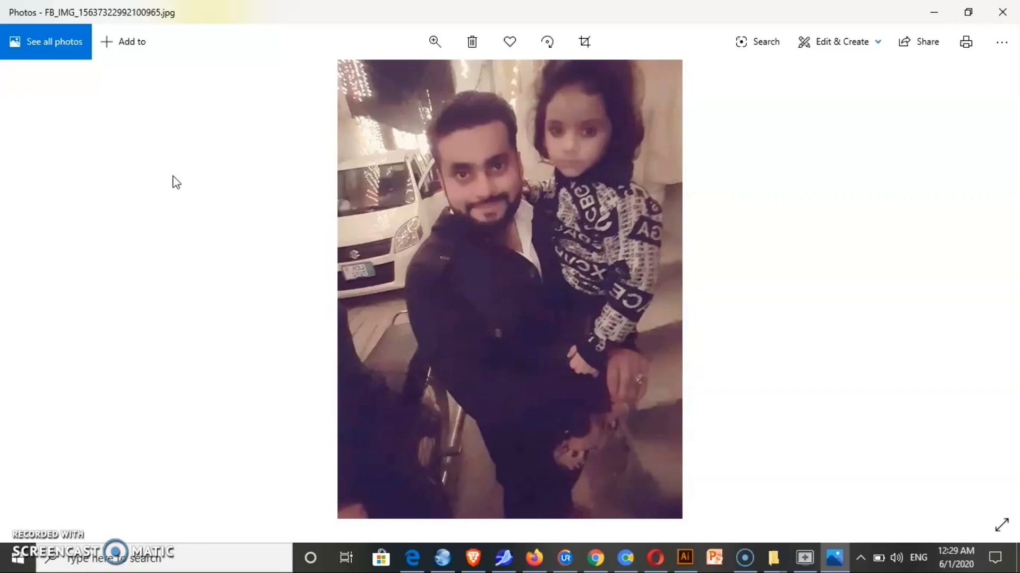
key(Right)
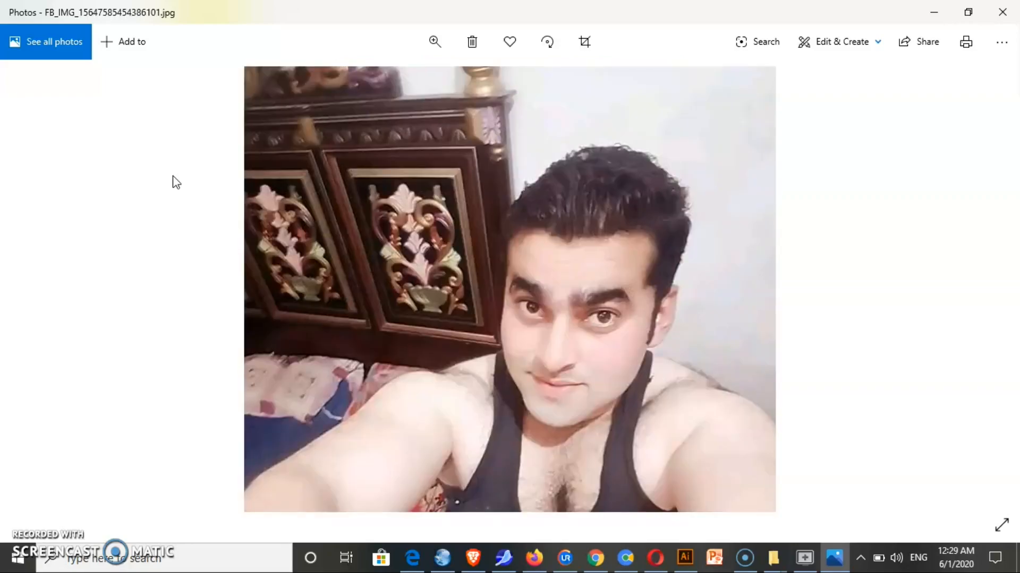
key(Right)
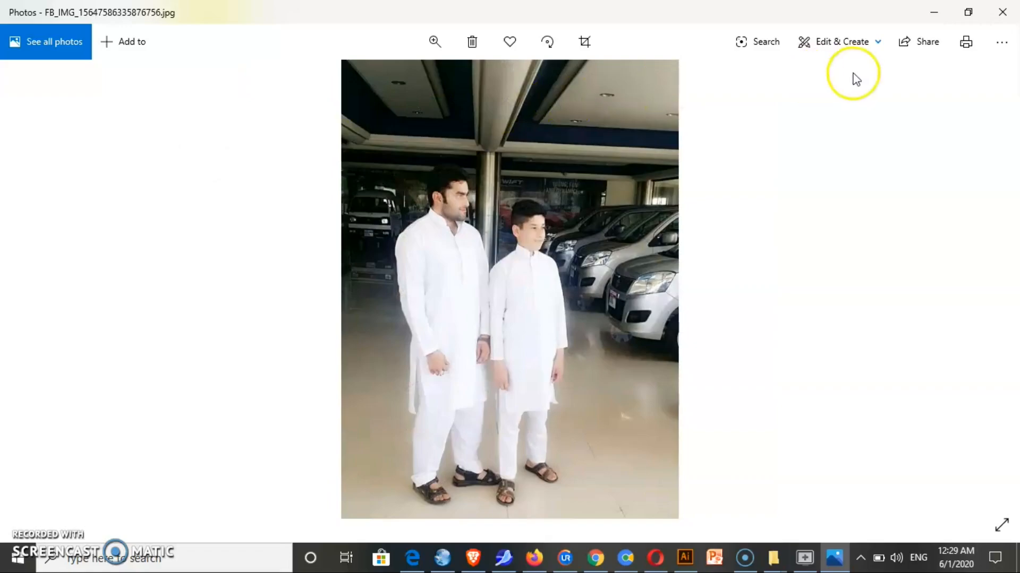
click(1002, 12)
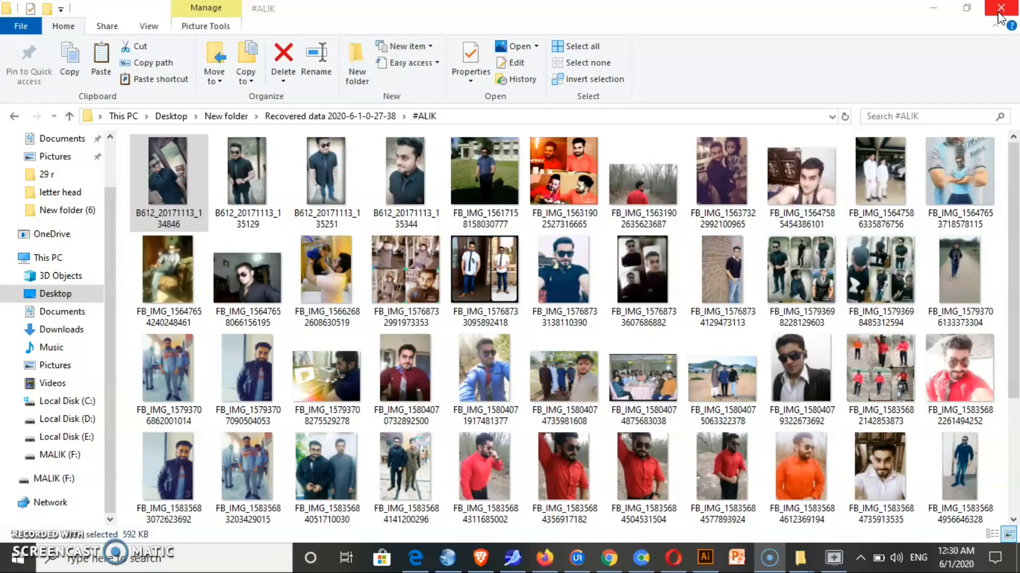
- Close the folder of recovered photos and follow the Upgrade to Recover Unlimited Data link in the recovery completion message
click(1000, 7)
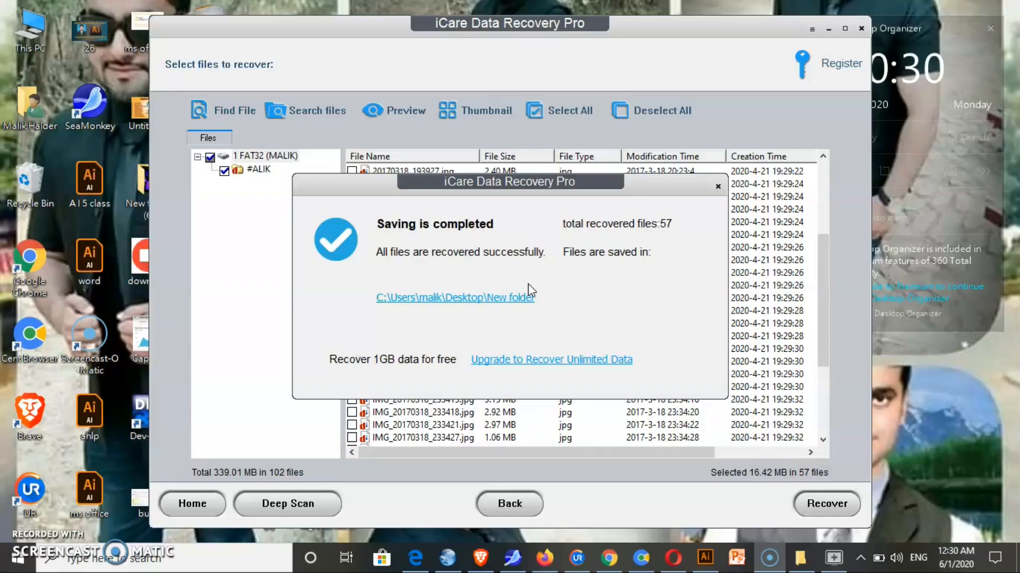
click(515, 360)
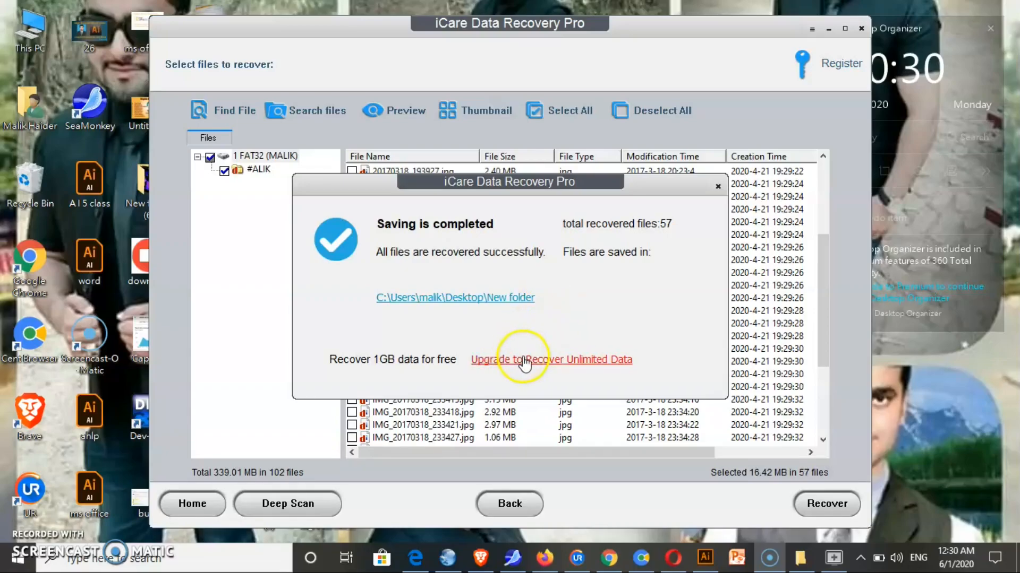